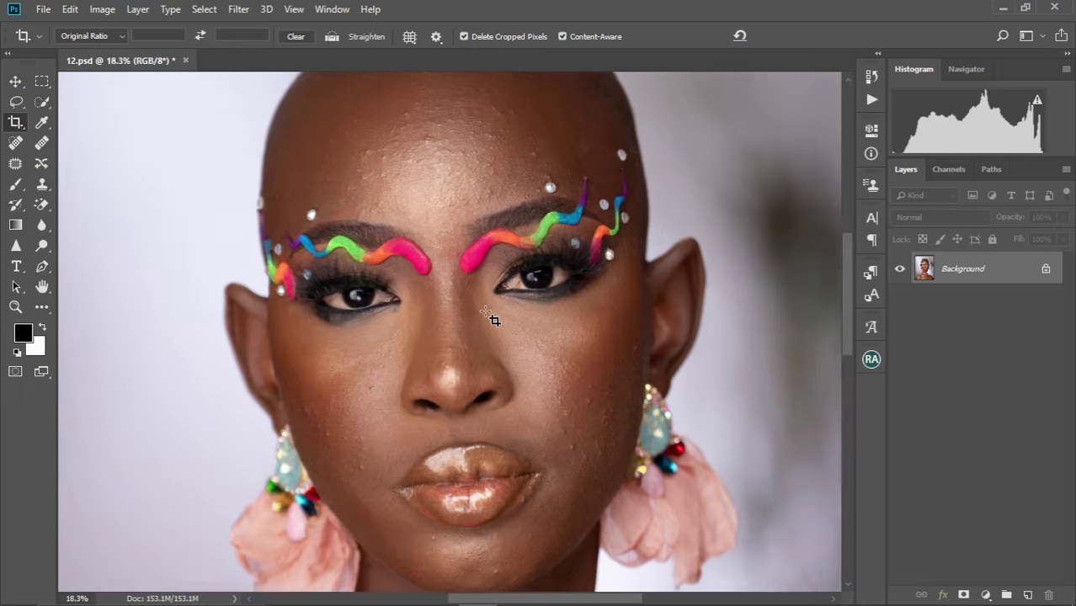
Step: Duplicate the Background layer, and duplicate that copy once more so two copies sit above the original
scroll(492, 318, down, 3)
scroll(493, 316, up, 4)
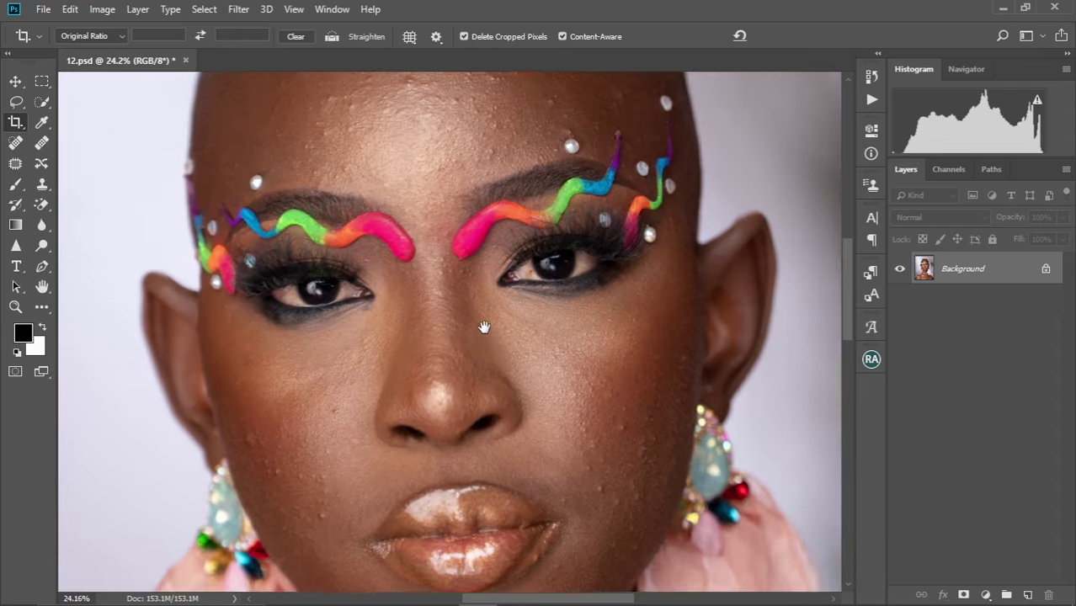
scroll(488, 303, down, 2)
scroll(484, 294, down, 2)
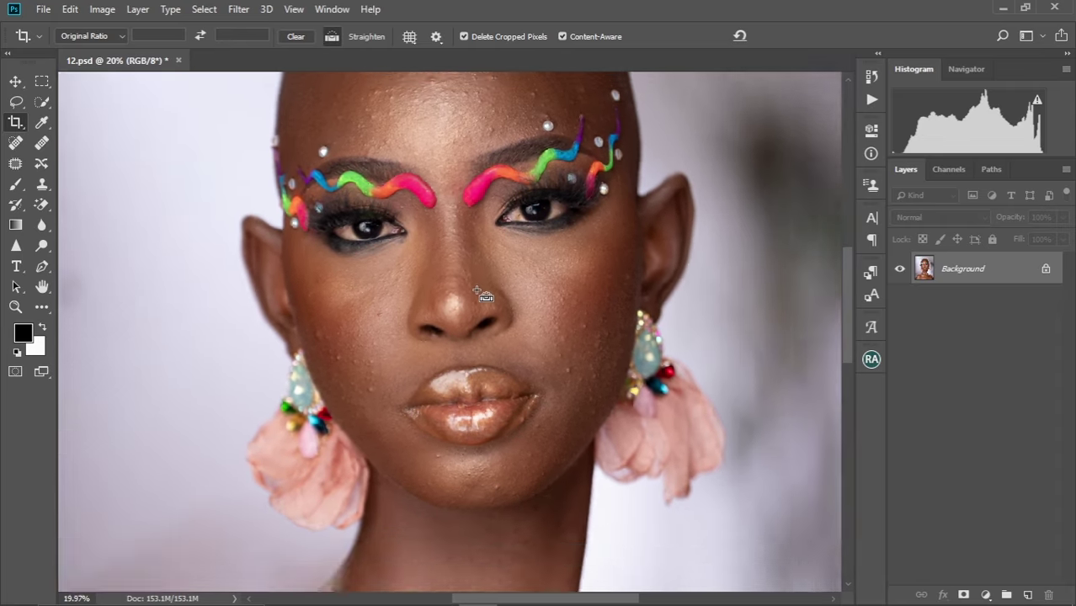
scroll(480, 294, down, 5)
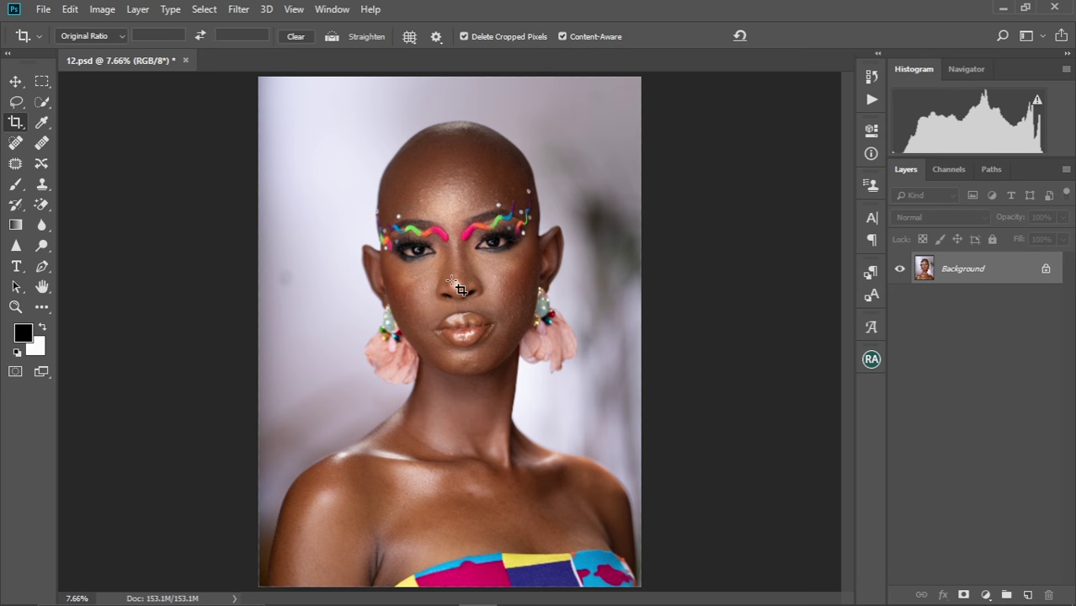
key(ctrl)
key(ctrl+j)
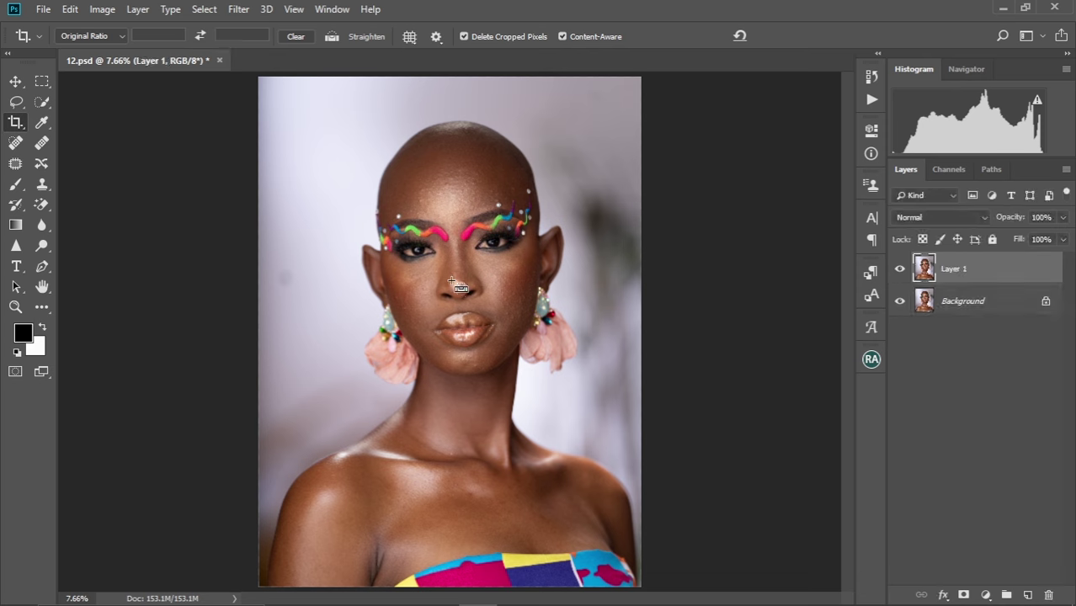
key(ctrl+j)
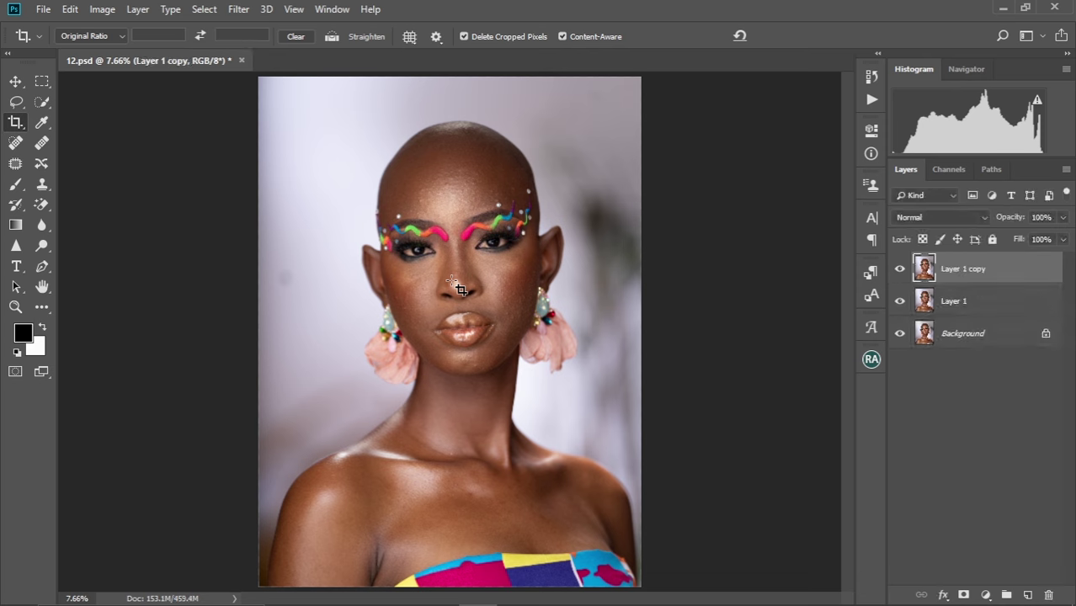
Step: Rename the lower duplicate layer as Color and the upper duplicate layer as Texture
click(964, 310)
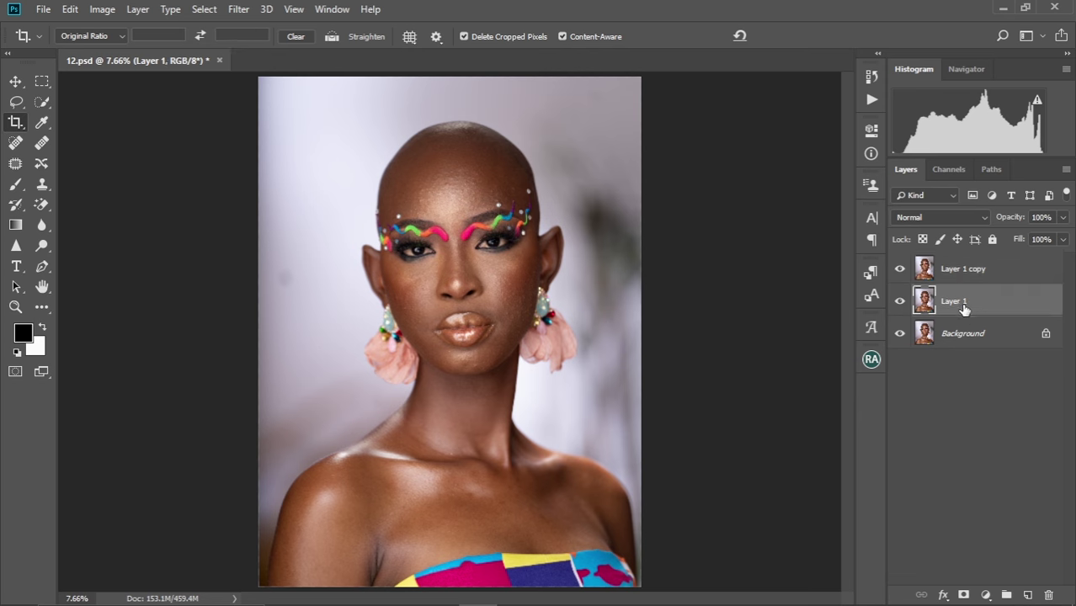
double_click(958, 304)
key(BackSpace)
text(Color)
key(Return)
double_click(963, 270)
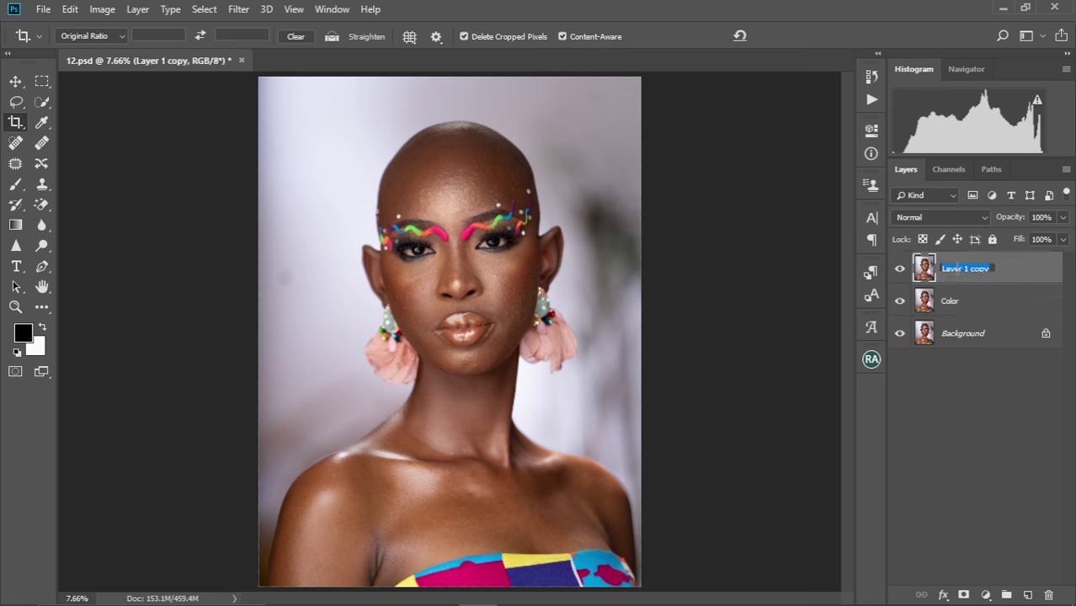
key(BackSpace)
key(Return)
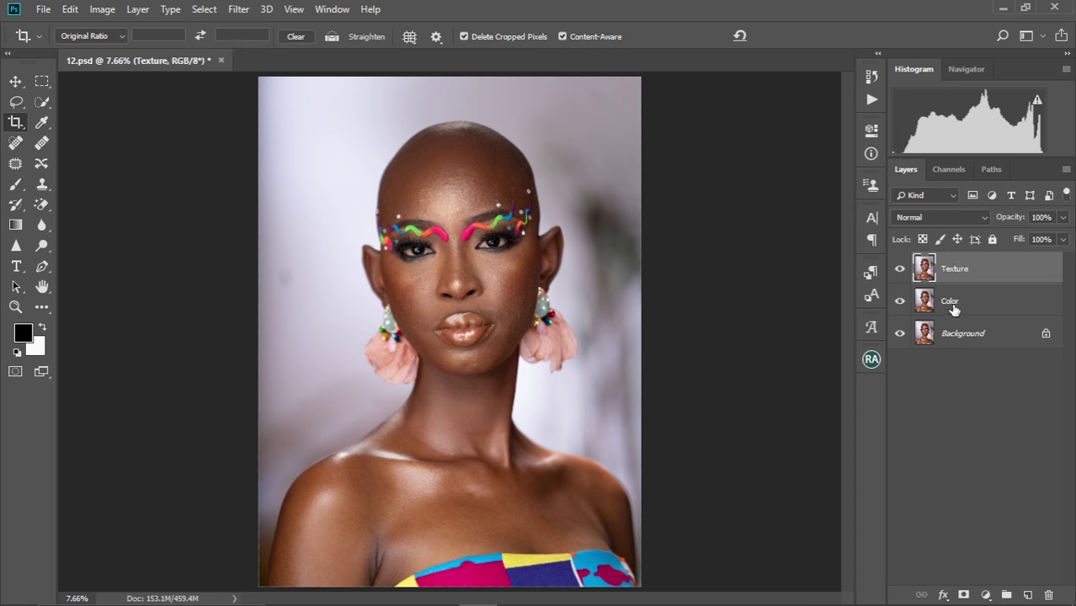
Step: Make the Color layer active and hide the Texture layer above it
click(951, 305)
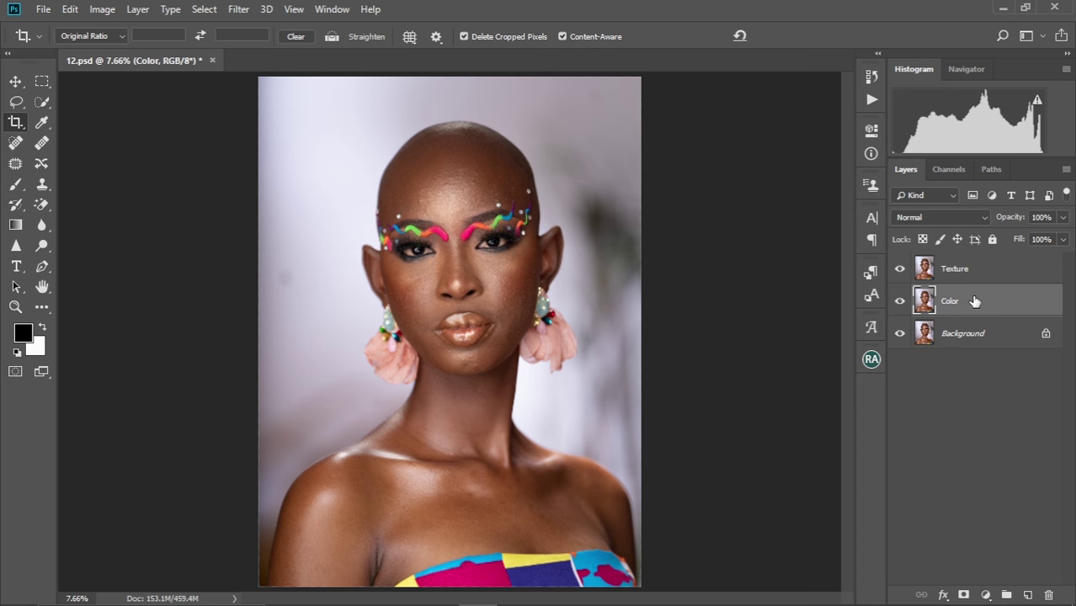
click(970, 274)
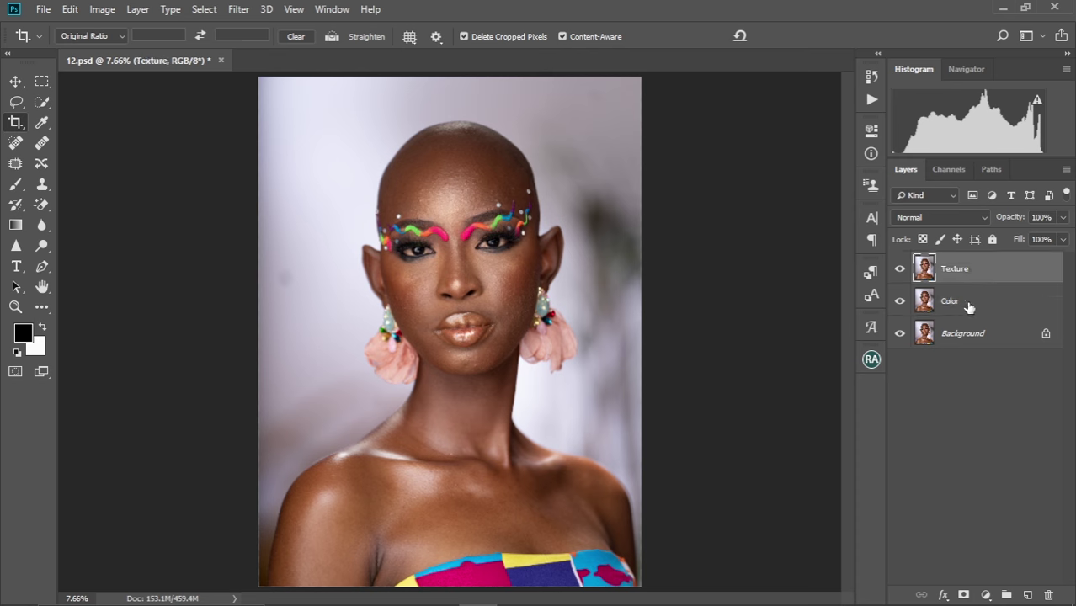
click(943, 314)
click(899, 268)
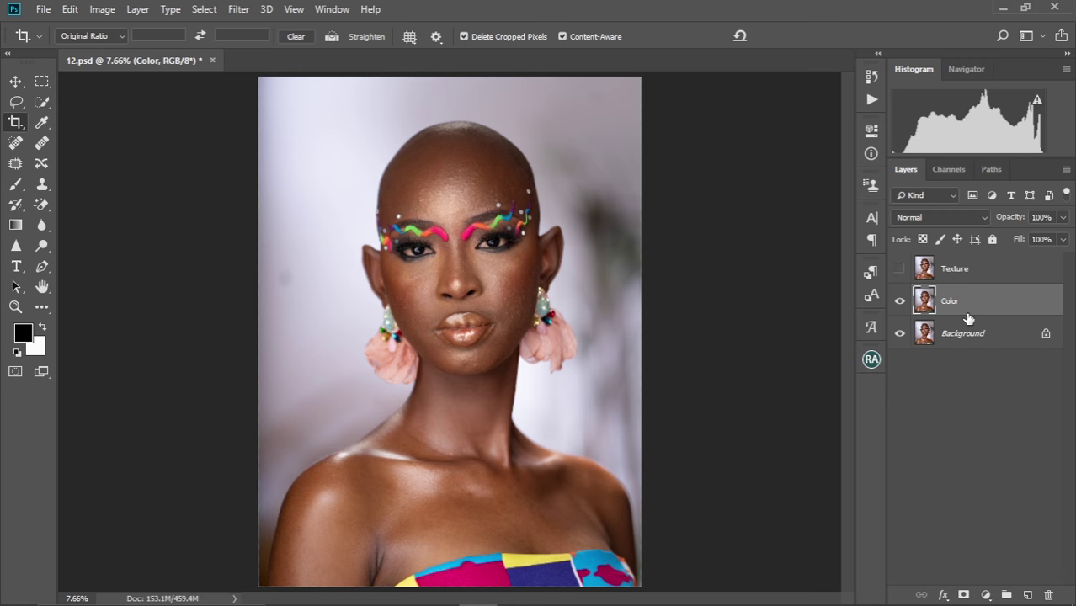
Step: Apply a Gaussian Blur with a radius of 5.4 pixels to the Color layer, checking the skin around the nose and eyes in the preview
click(239, 11)
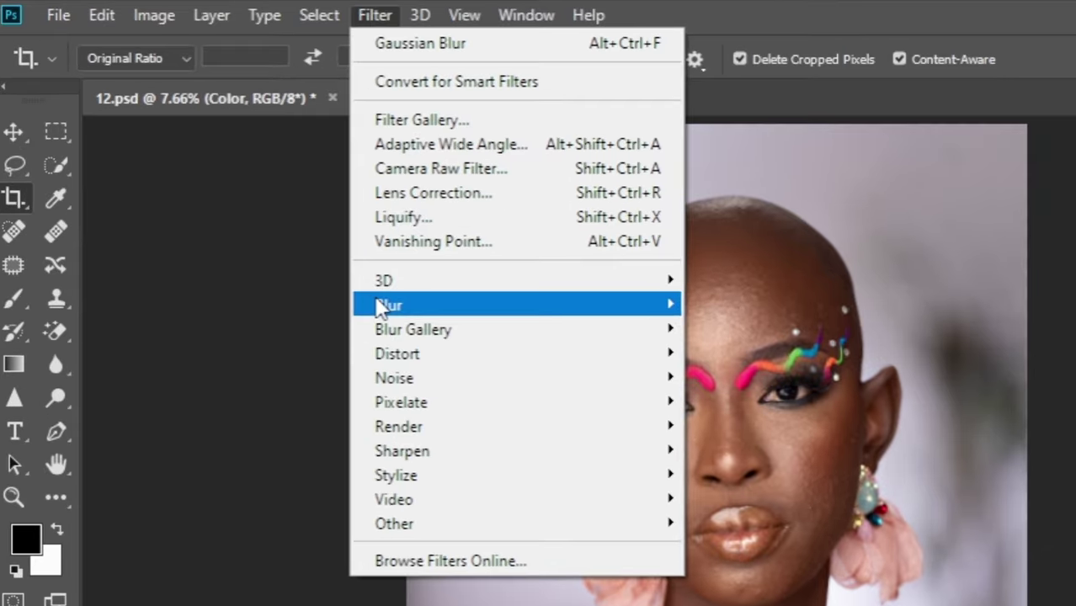
mouse_move(263, 187)
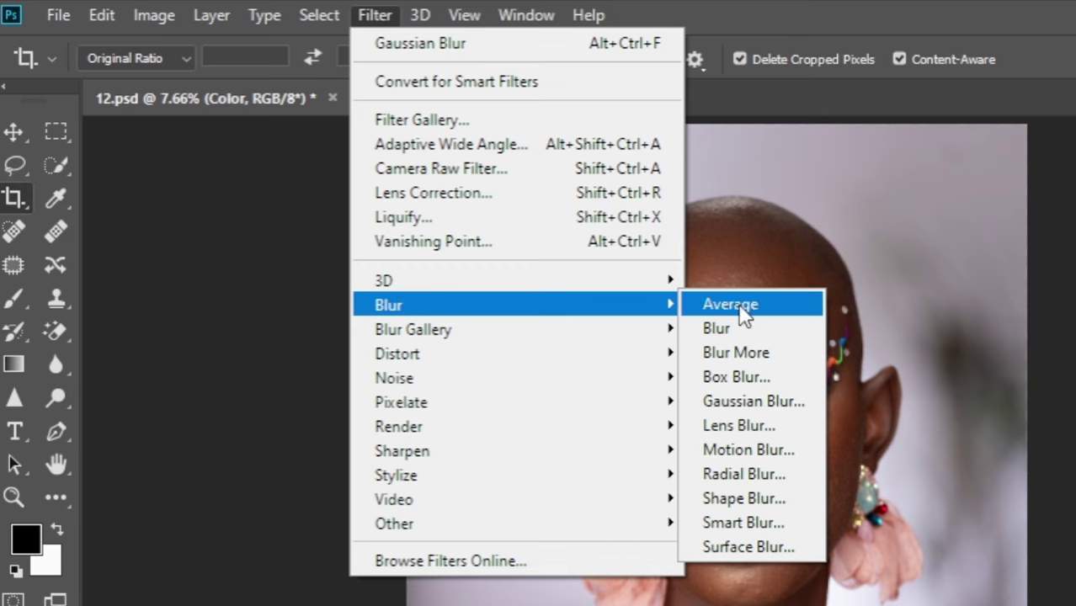
click(744, 402)
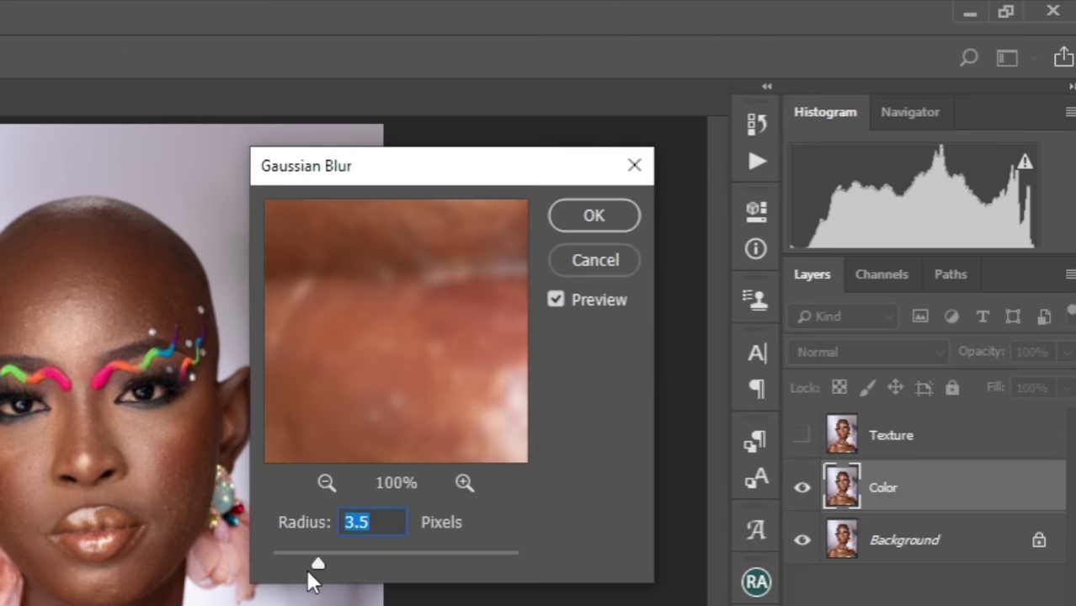
drag(319, 560, 328, 560)
drag(371, 337, 419, 393)
drag(392, 291, 383, 349)
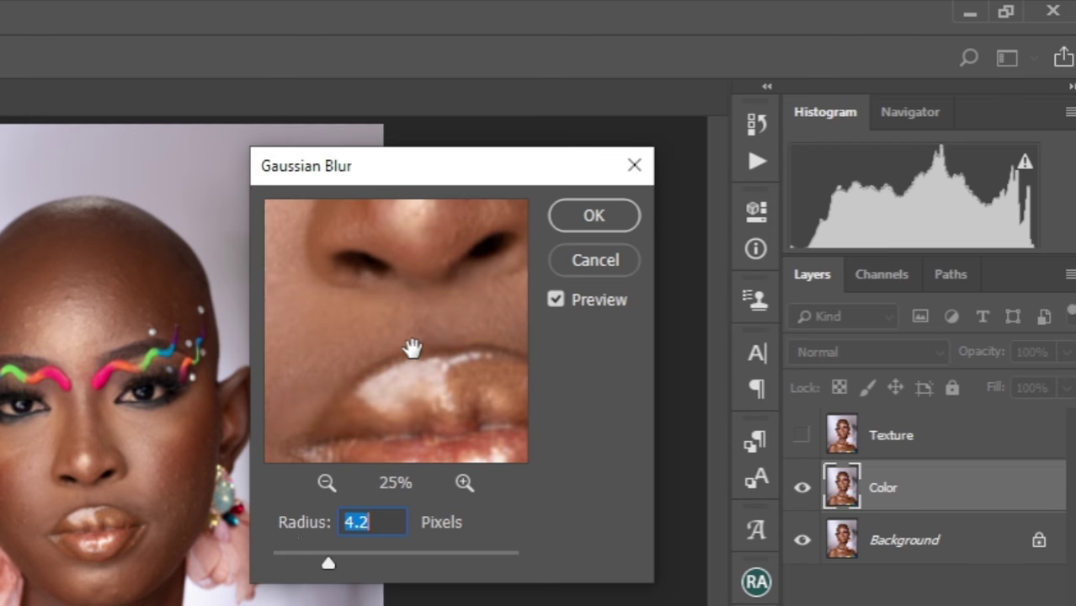
drag(399, 347, 398, 376)
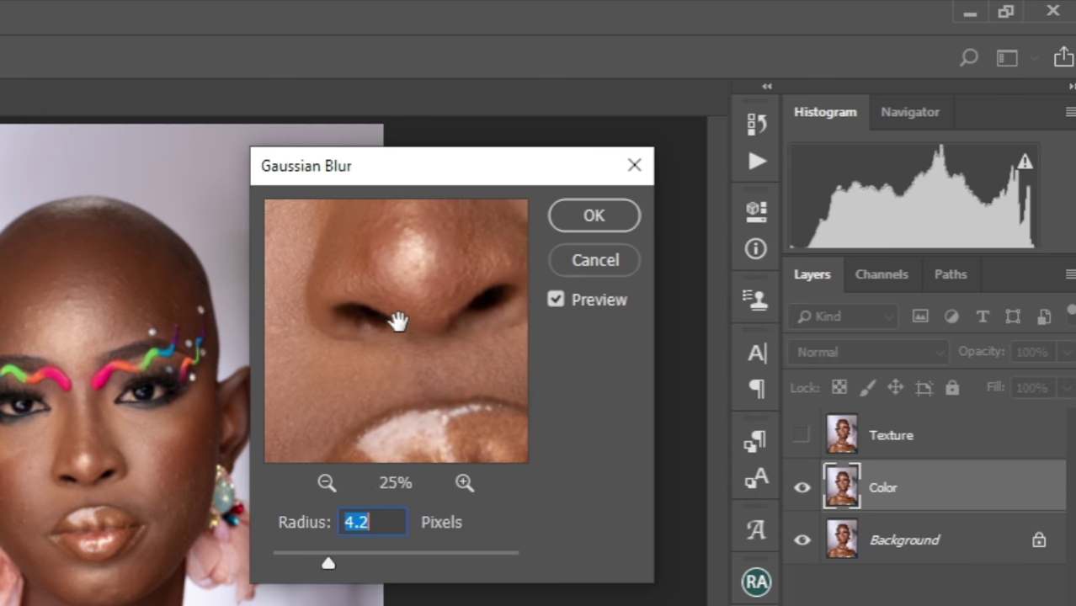
drag(399, 315, 400, 379)
drag(423, 279, 394, 372)
drag(383, 305, 431, 327)
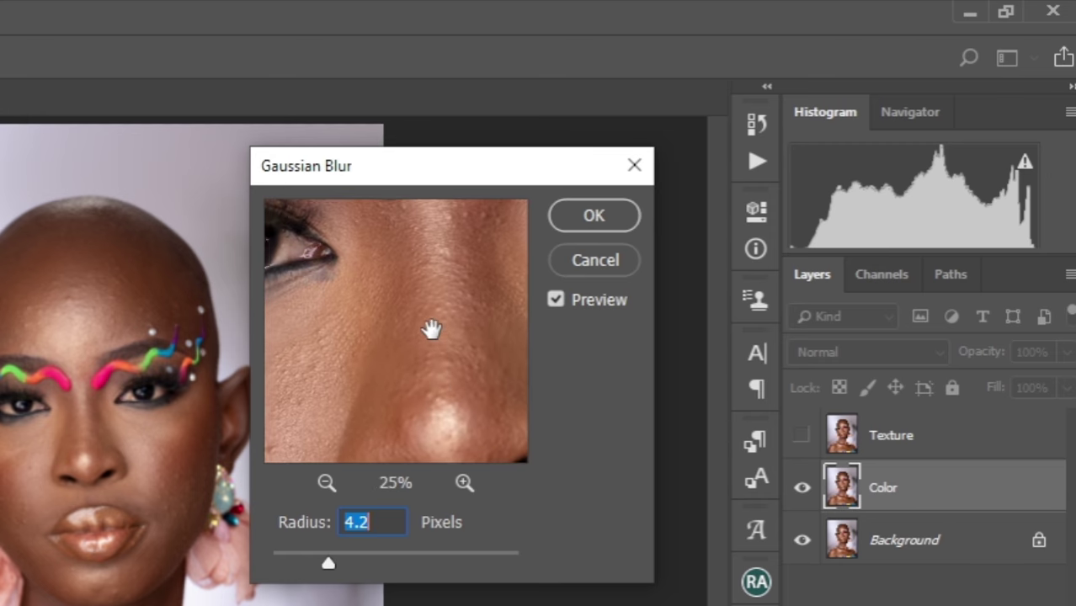
drag(329, 561, 340, 562)
drag(419, 295, 420, 360)
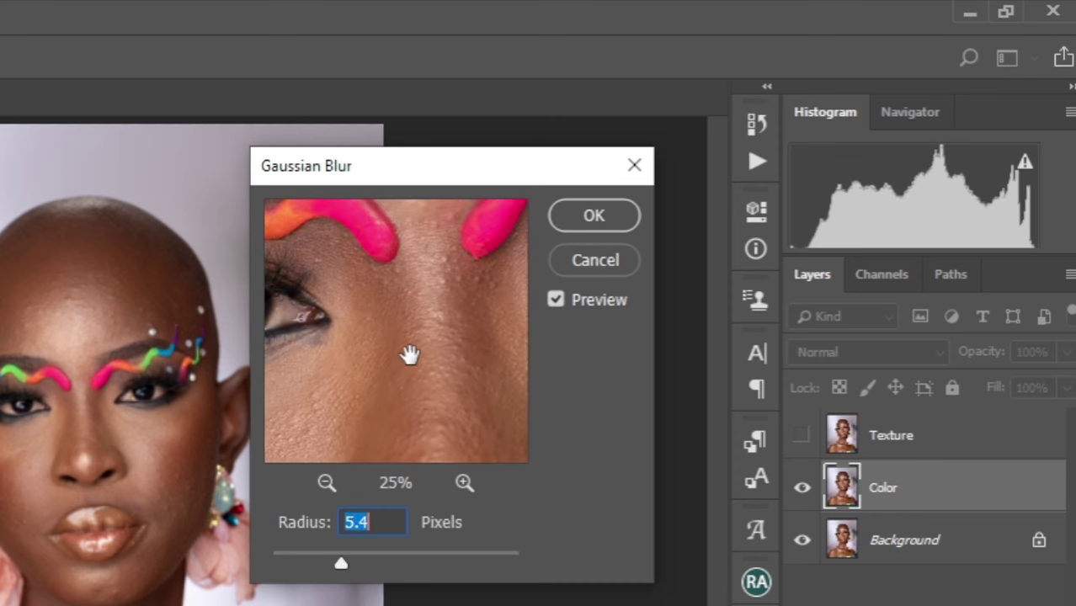
mouse_move(416, 298)
mouse_down()
mouse_move(413, 344)
mouse_move(430, 290)
mouse_up()
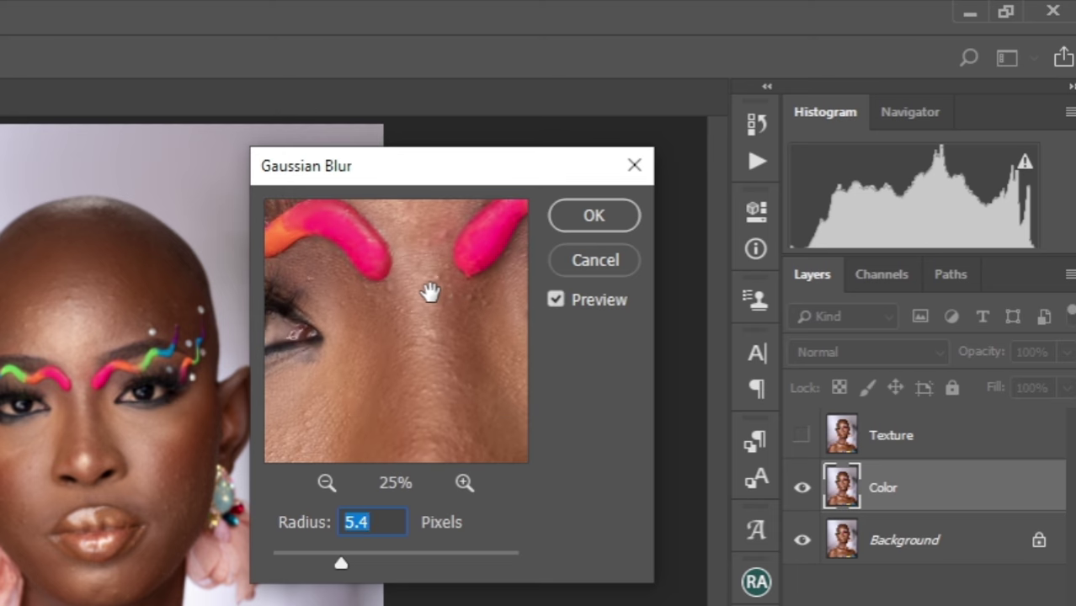
click(584, 215)
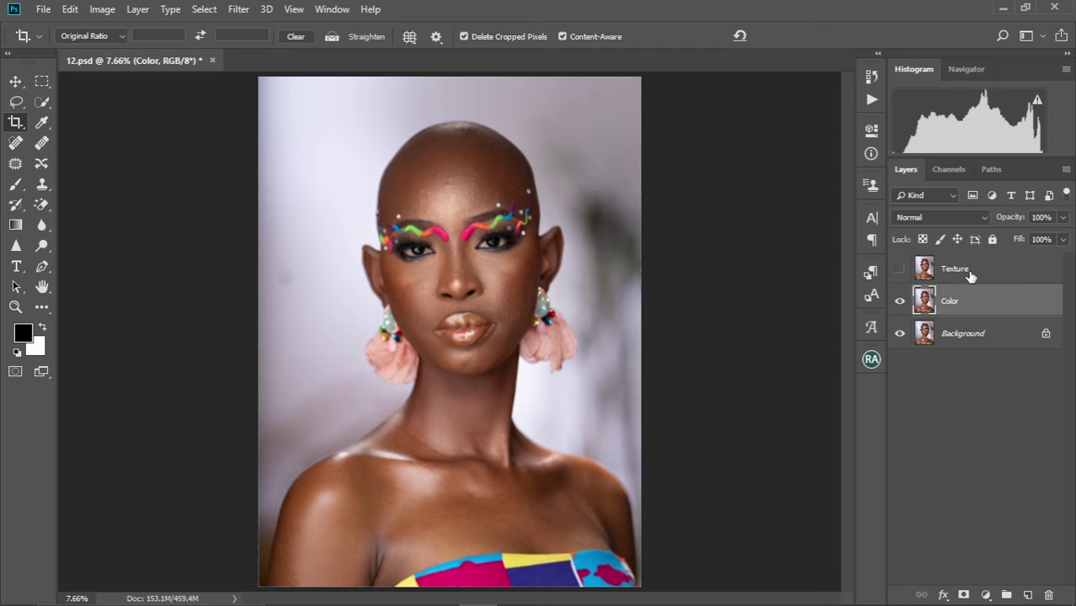
Step: Show the Texture layer and use Apply Image on it with source 12.psd, layer Color, Subtract blending, scale 2 and offset 128
click(968, 273)
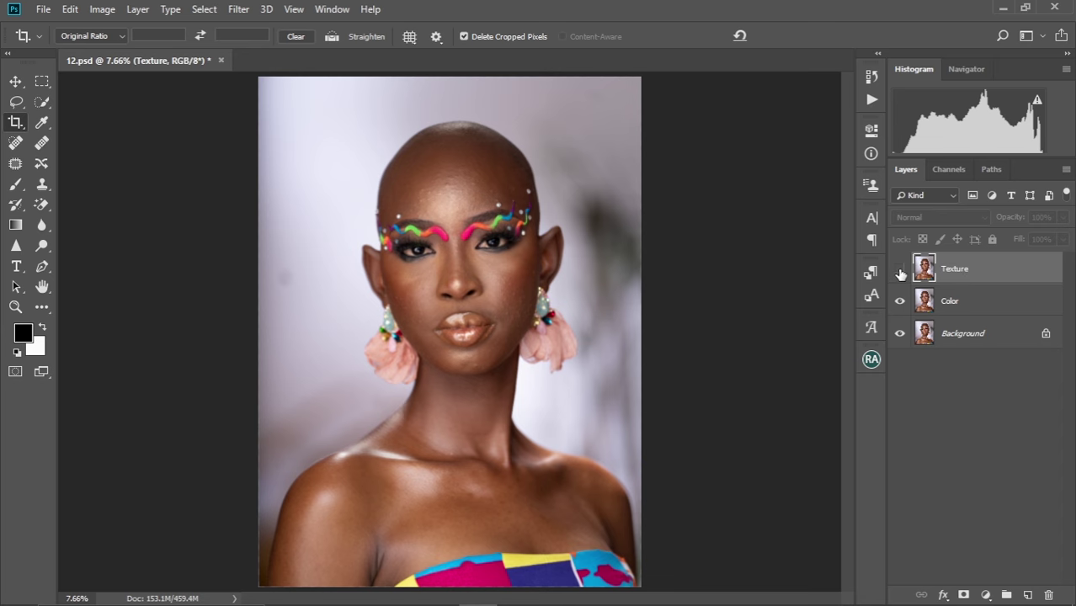
click(900, 271)
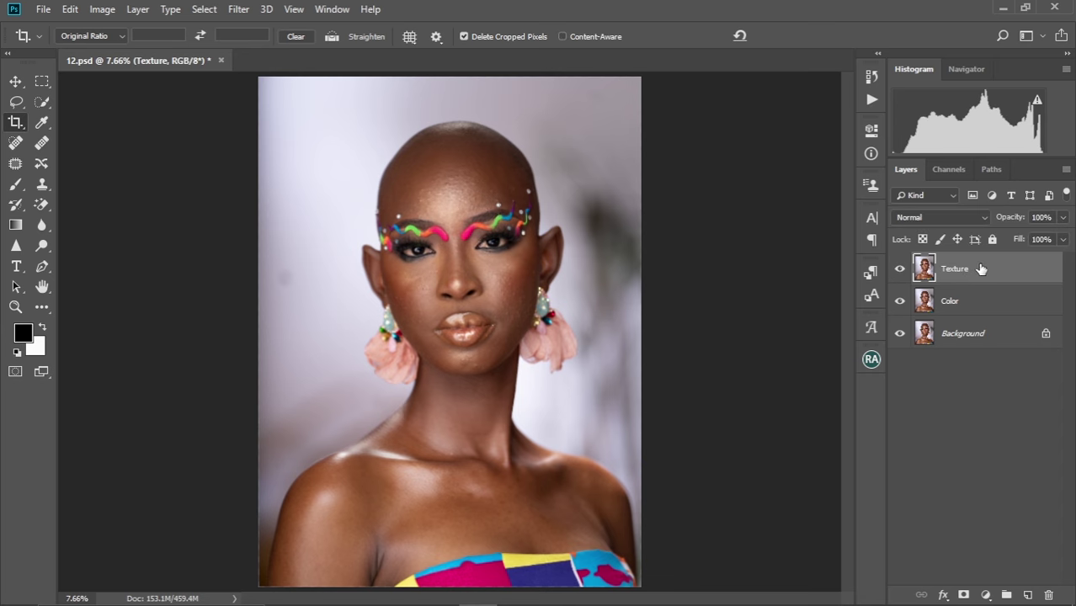
click(102, 9)
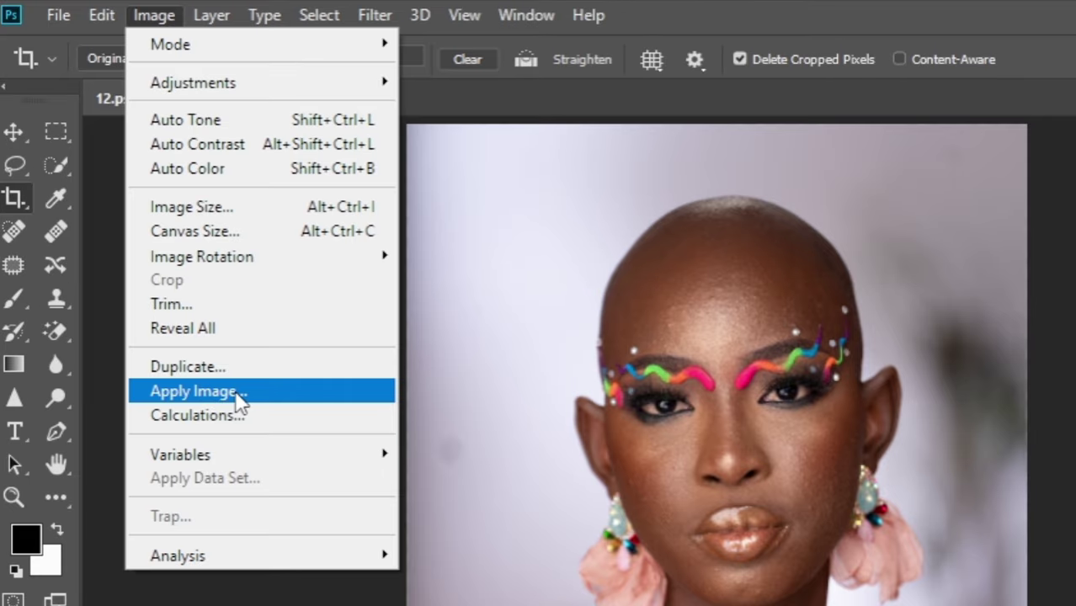
click(153, 244)
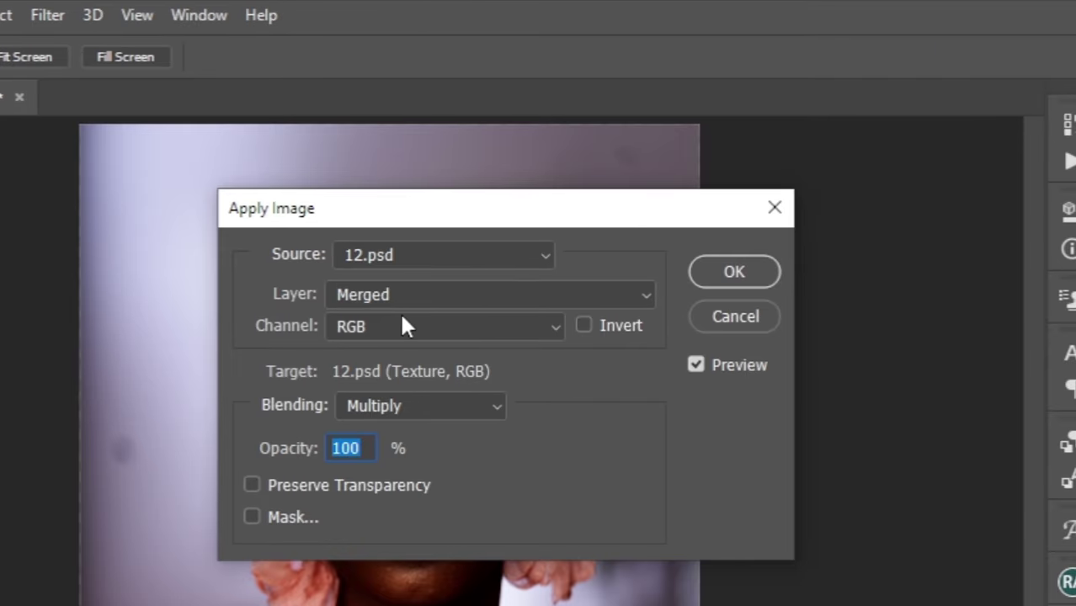
click(541, 255)
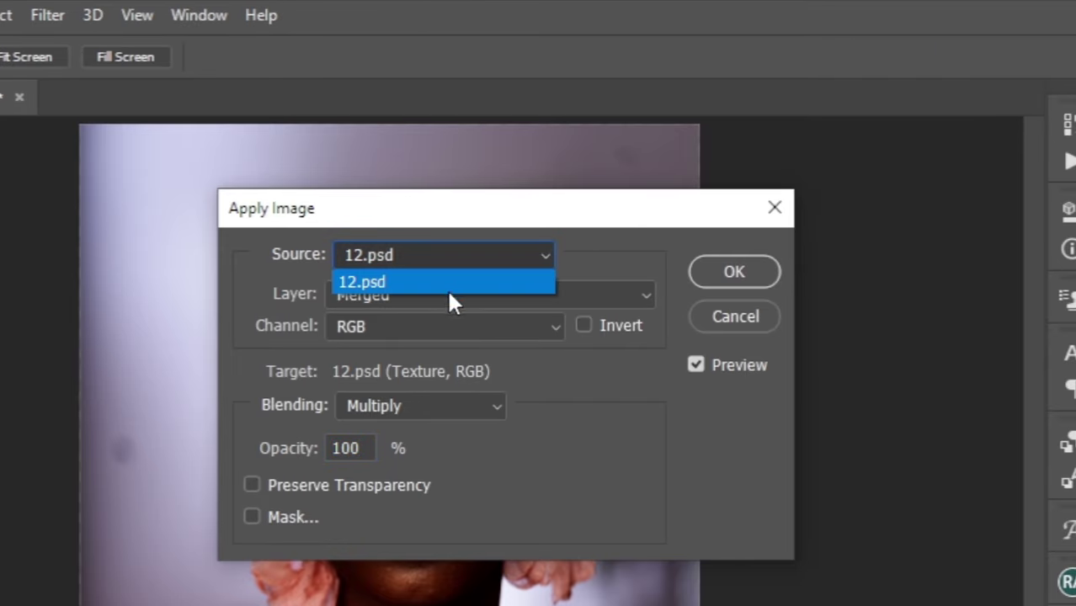
click(445, 282)
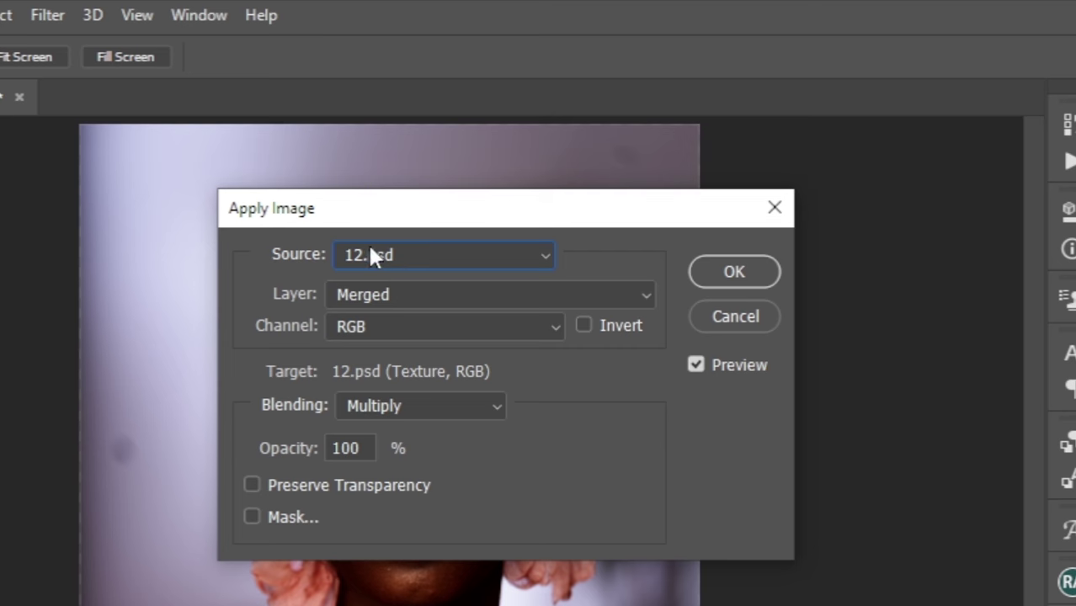
click(637, 294)
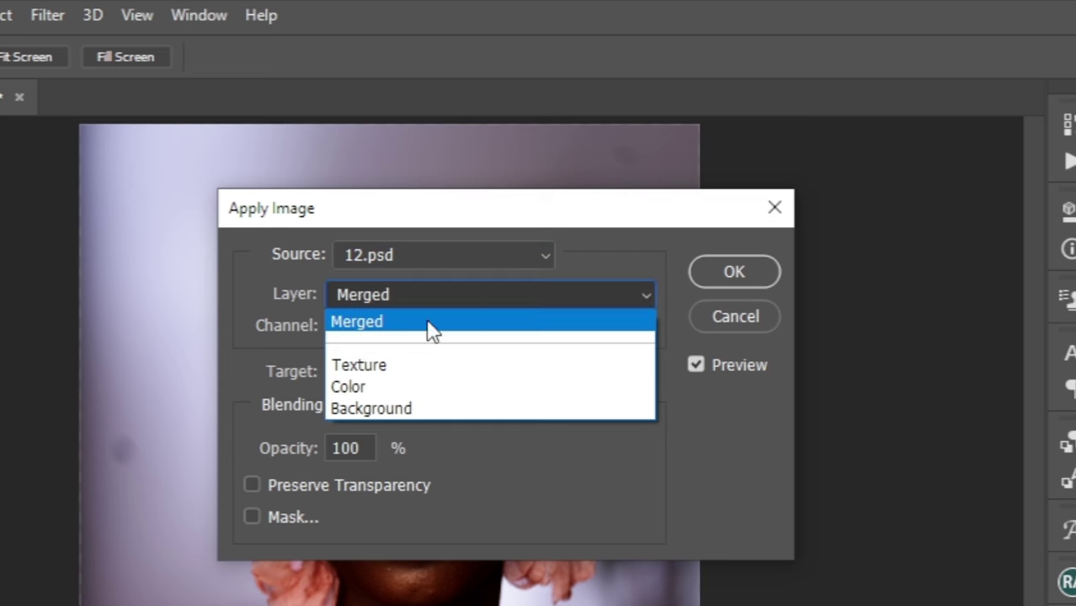
click(383, 387)
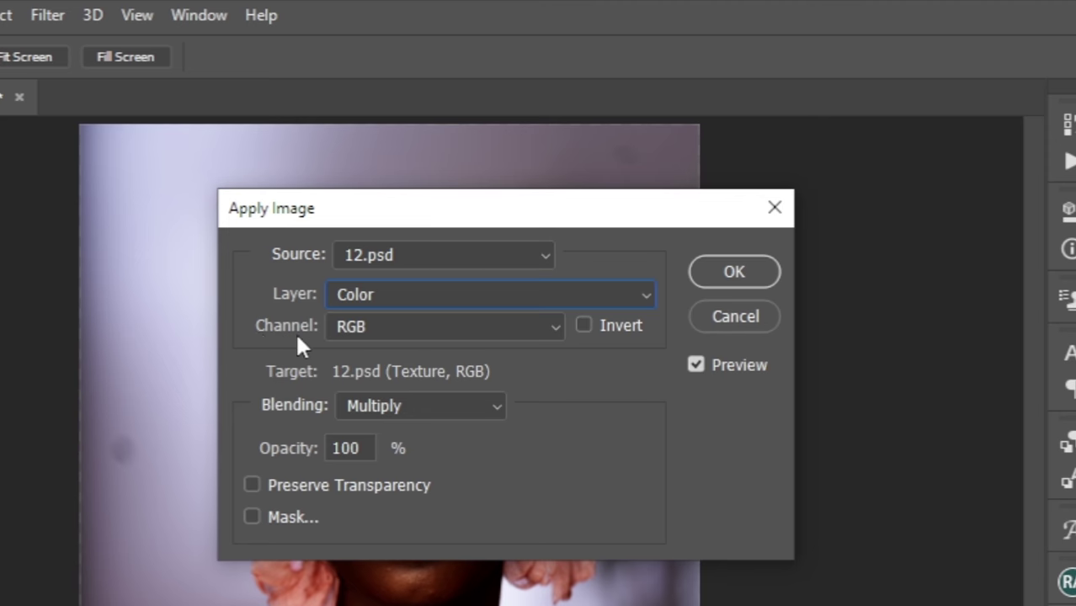
click(495, 409)
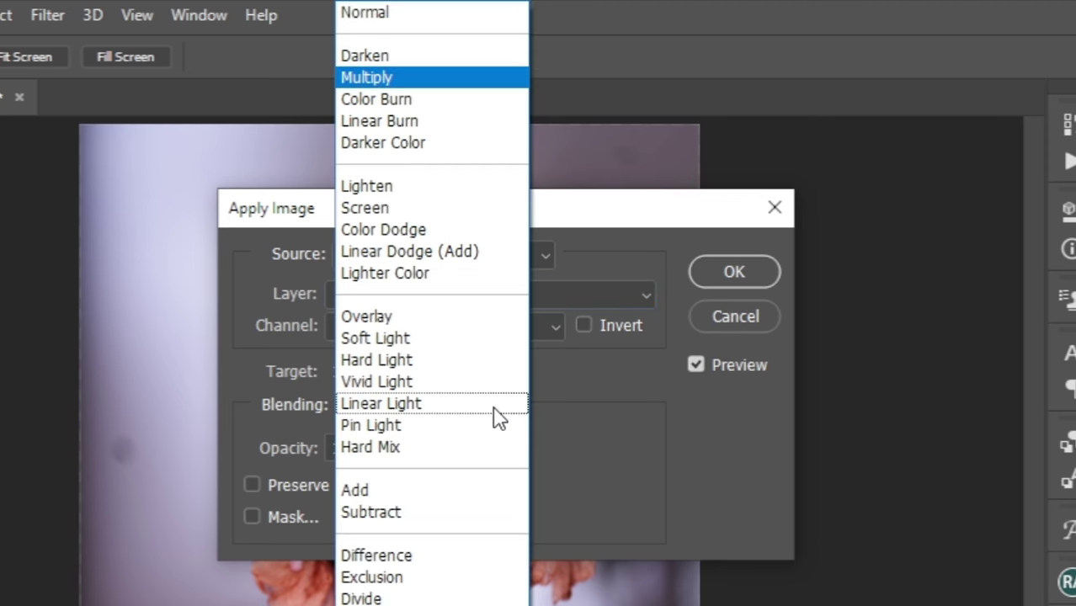
click(418, 513)
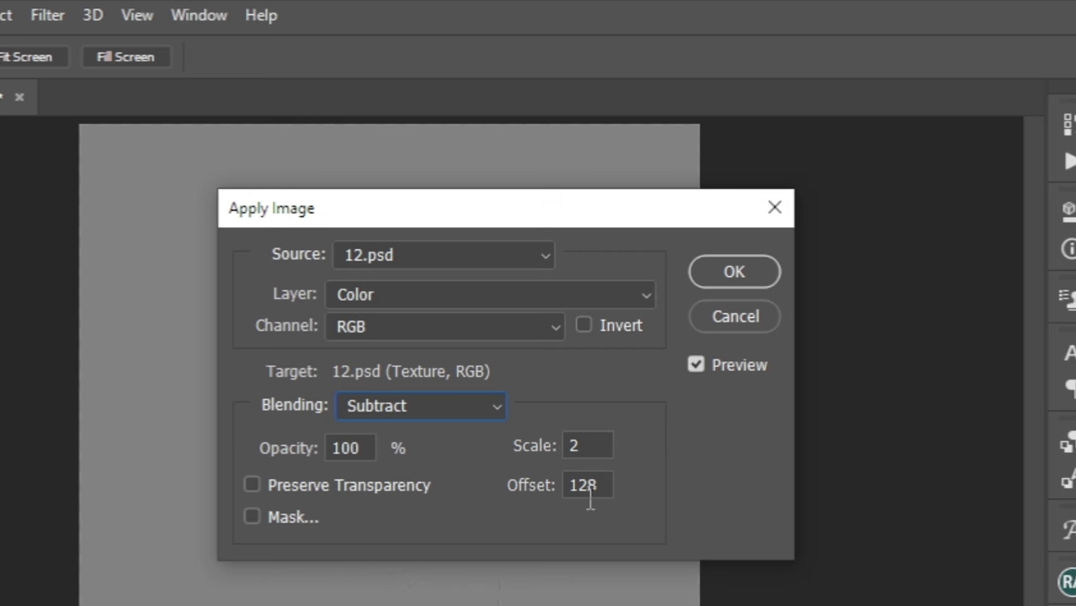
click(734, 274)
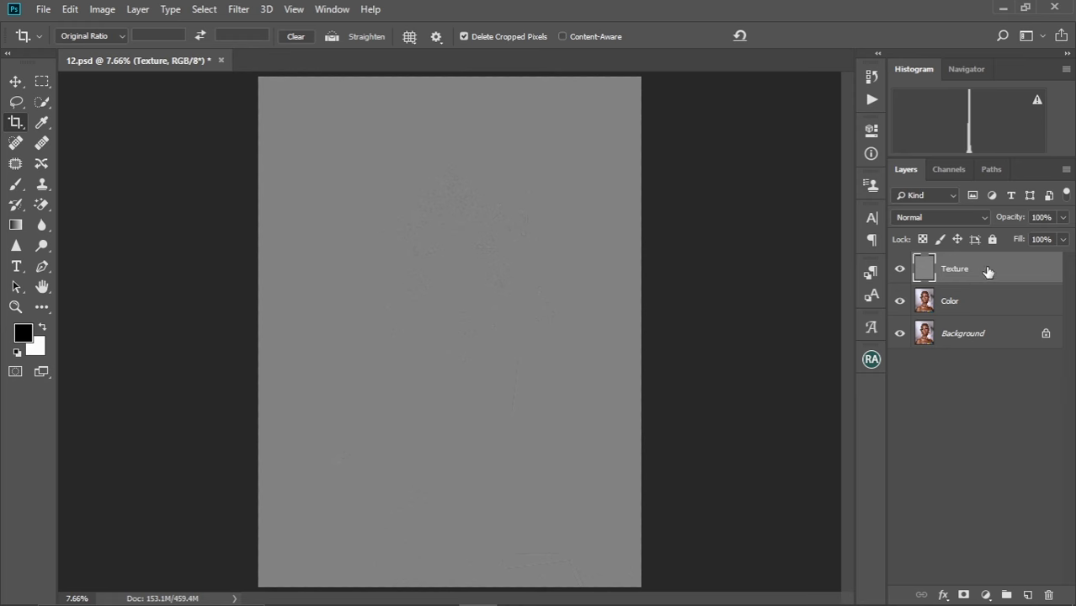
Step: Set the Texture layer's blend mode to Linear Light and switch to the Move tool
click(980, 218)
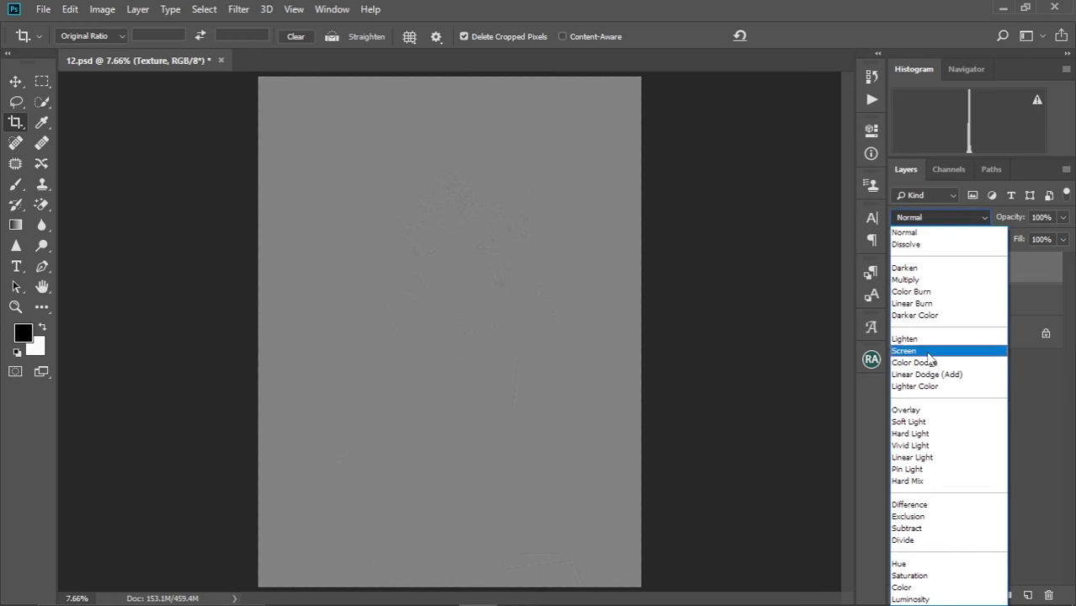
click(934, 457)
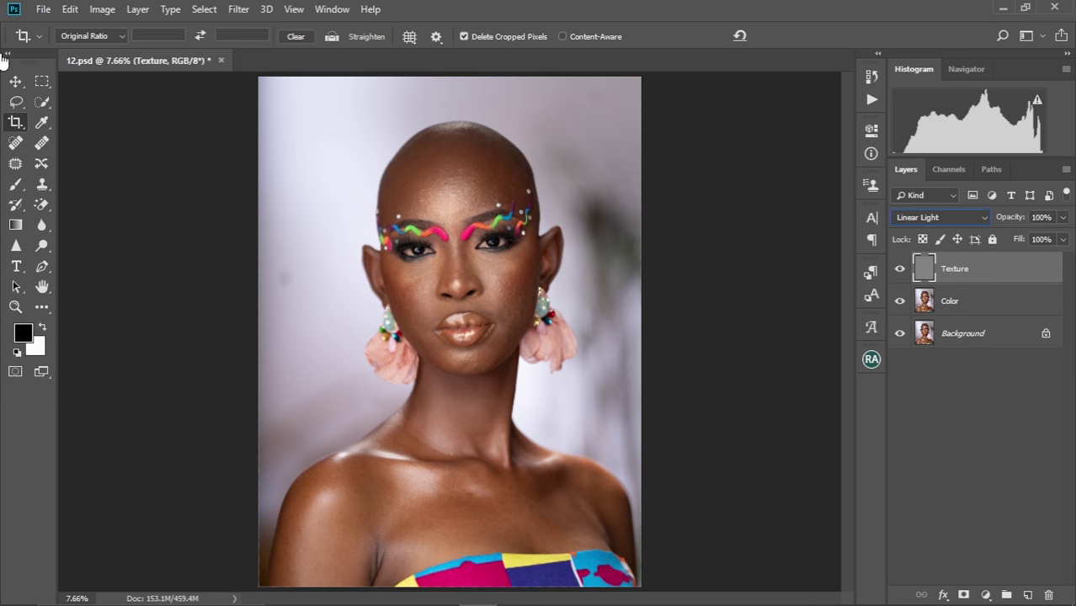
click(16, 81)
scroll(526, 231, up, 3)
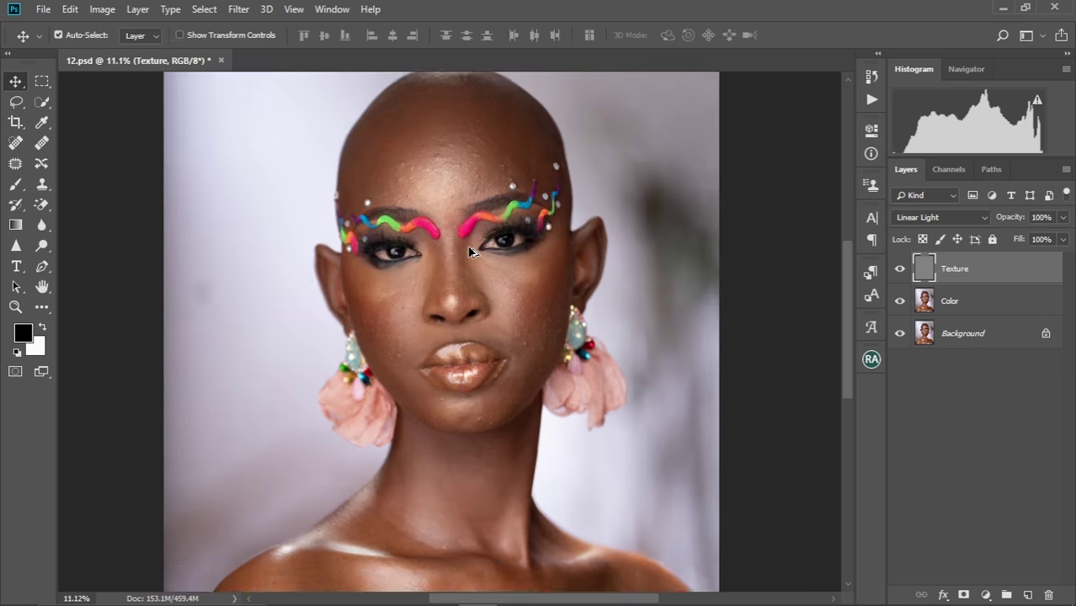
scroll(471, 252, down, 2)
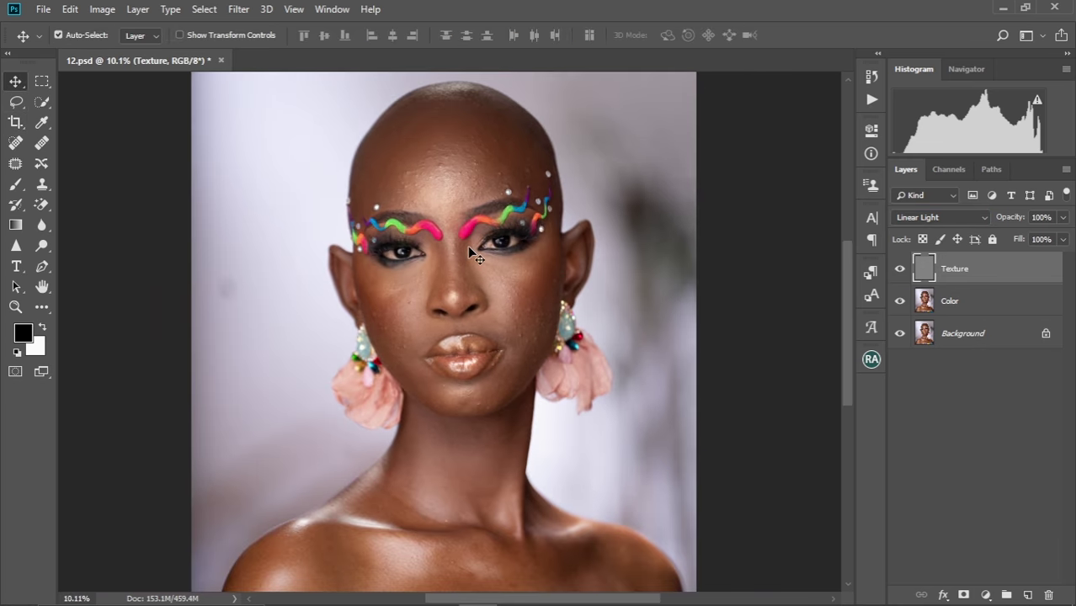
scroll(469, 250, down, 3)
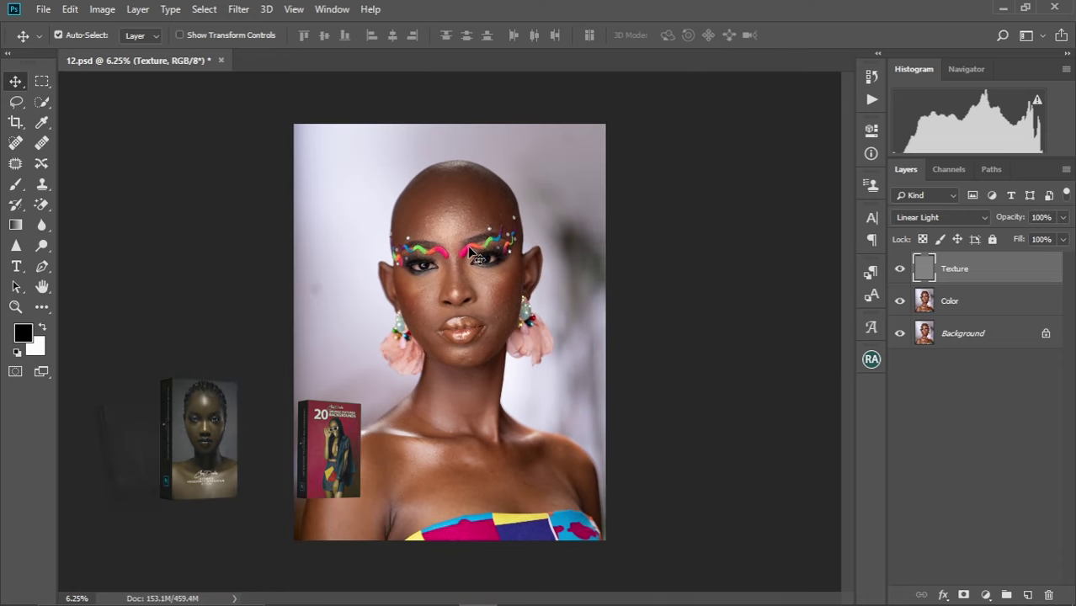
click(871, 101)
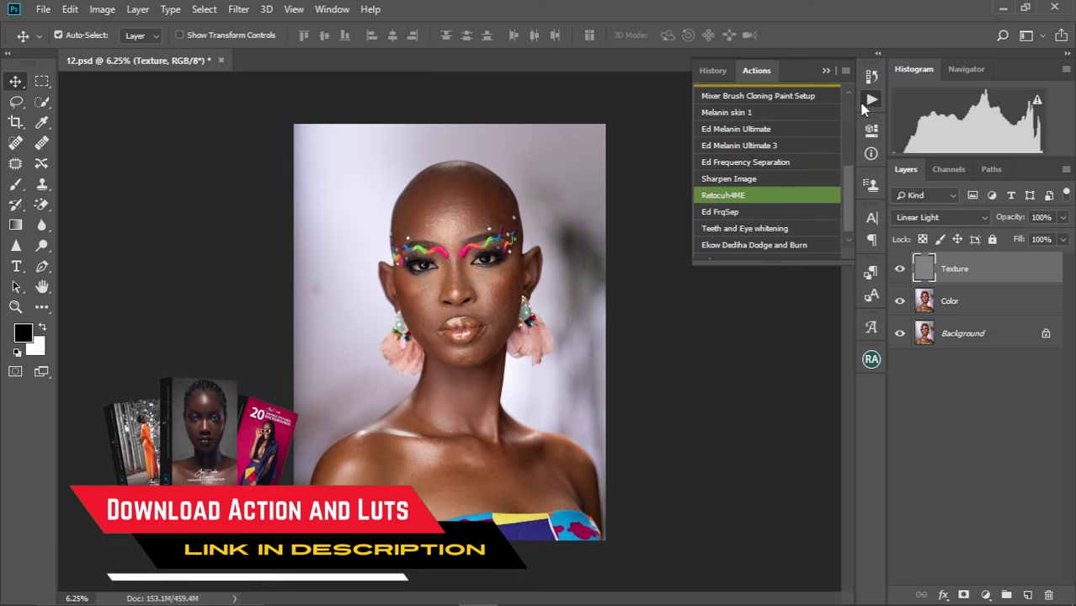
scroll(749, 211, down, 1)
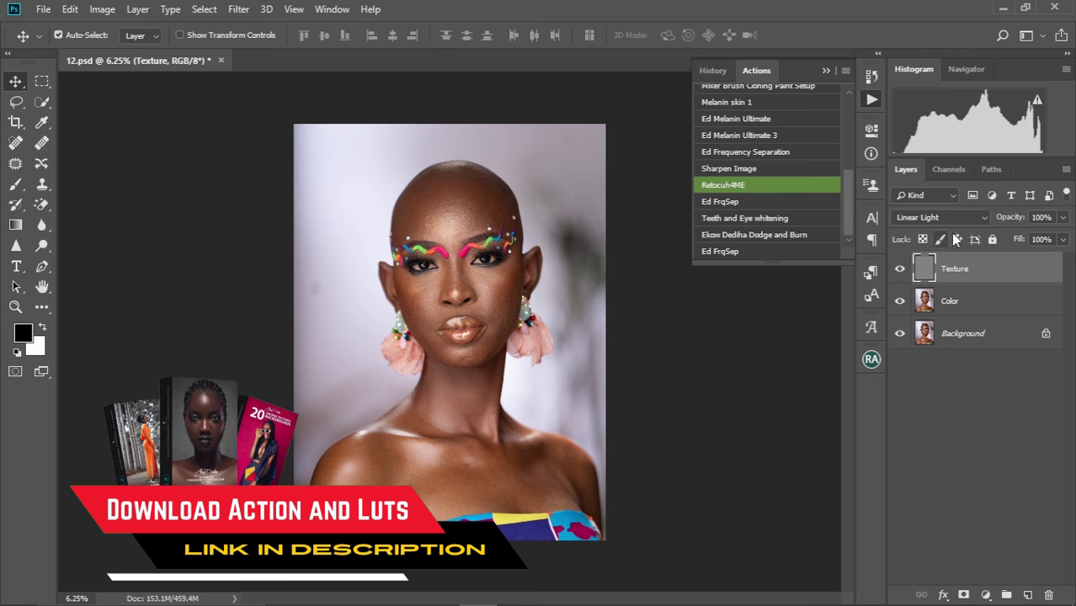
click(826, 70)
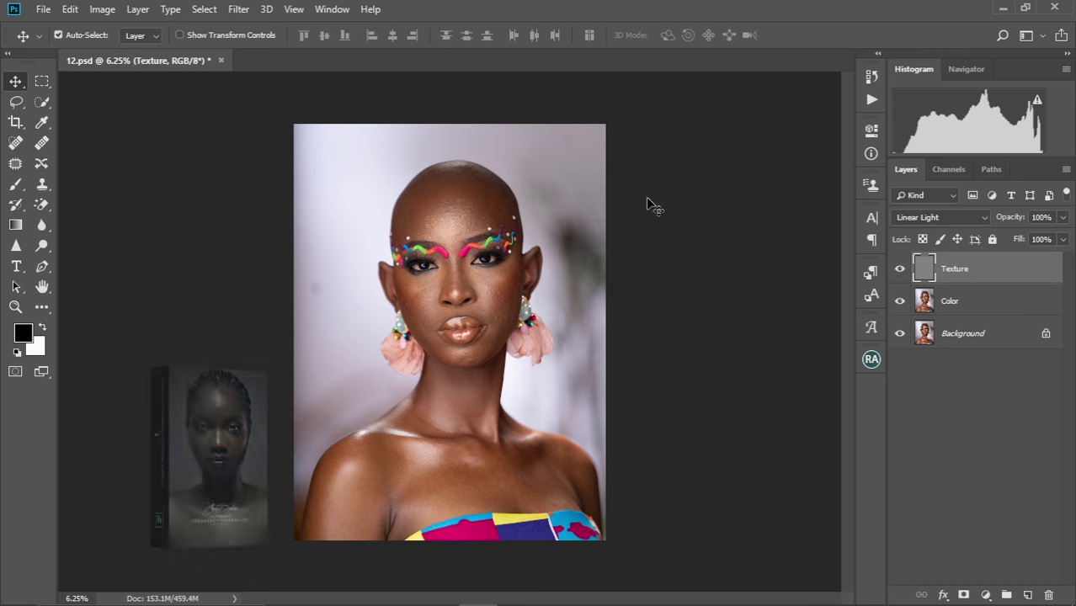
Step: Make the Color layer active, frame the face closely and switch to the Mixer Brush tool
key(ctrl+plus)
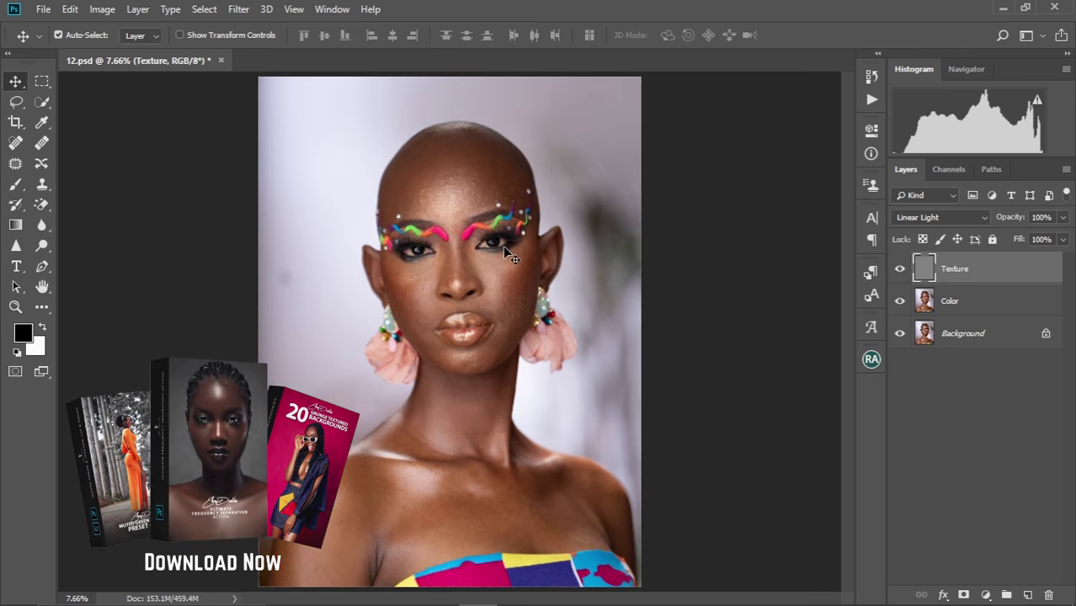
click(965, 308)
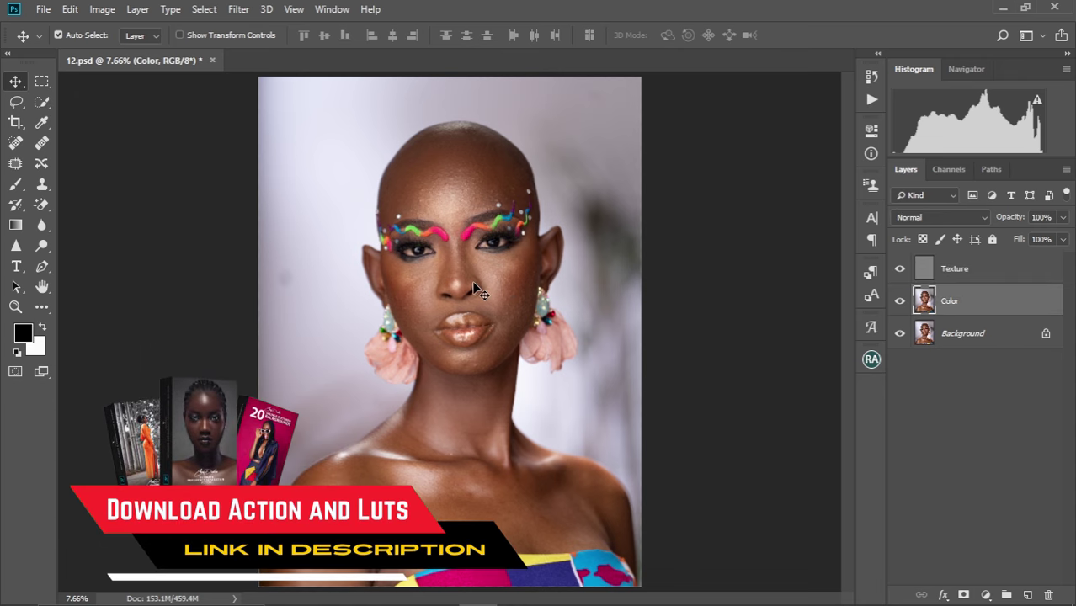
scroll(473, 289, up, 5)
scroll(474, 289, down, 1)
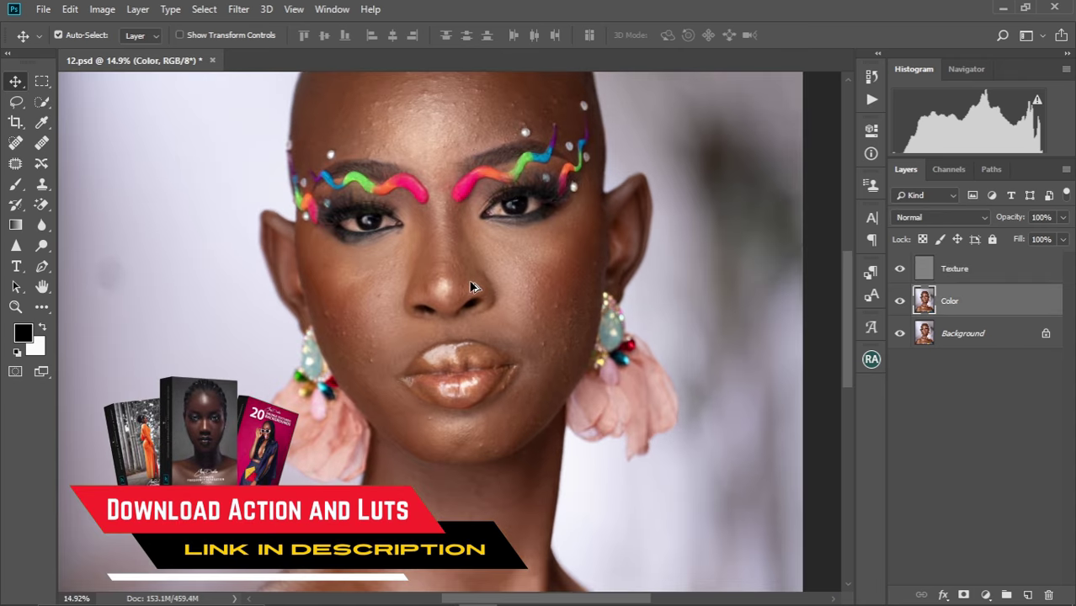
drag(489, 247, 505, 312)
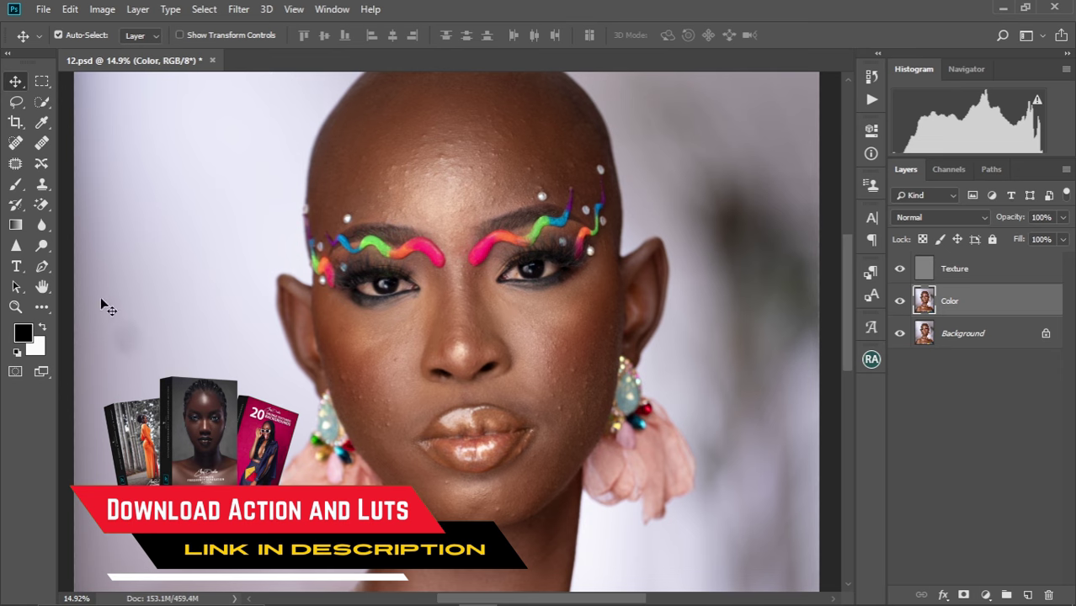
click(41, 306)
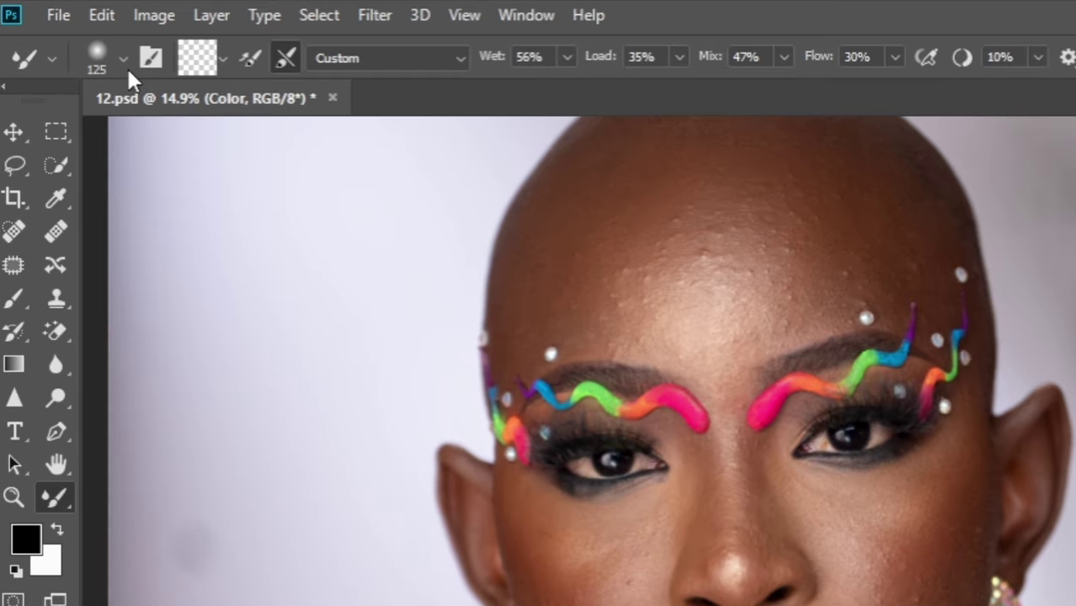
Step: Choose the Soft Round tip for the Mixer Brush at 125 px and 0% hardness, and clean the brush
click(122, 57)
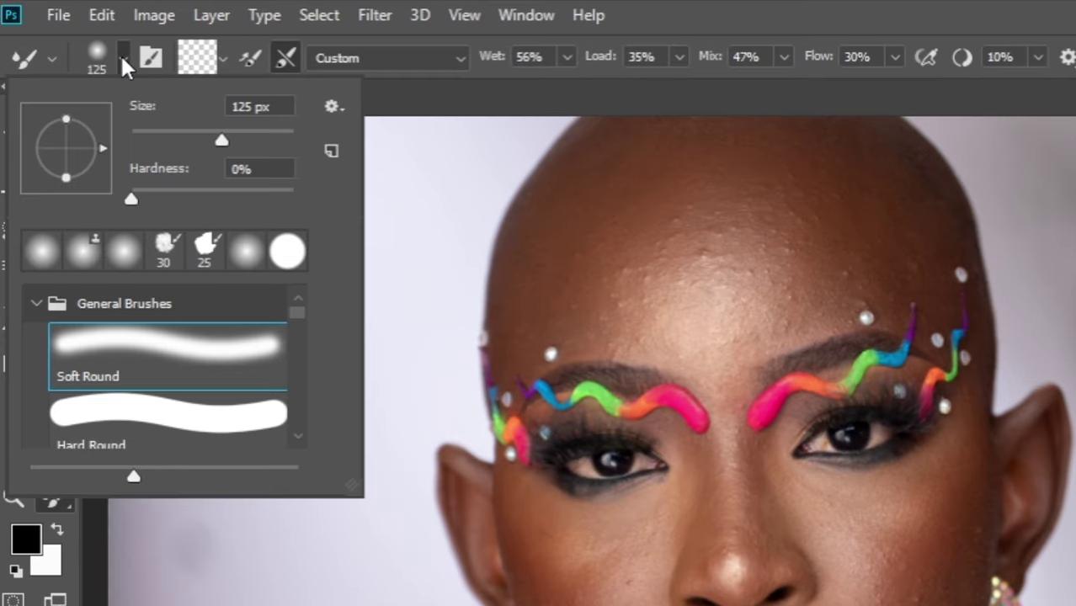
click(130, 364)
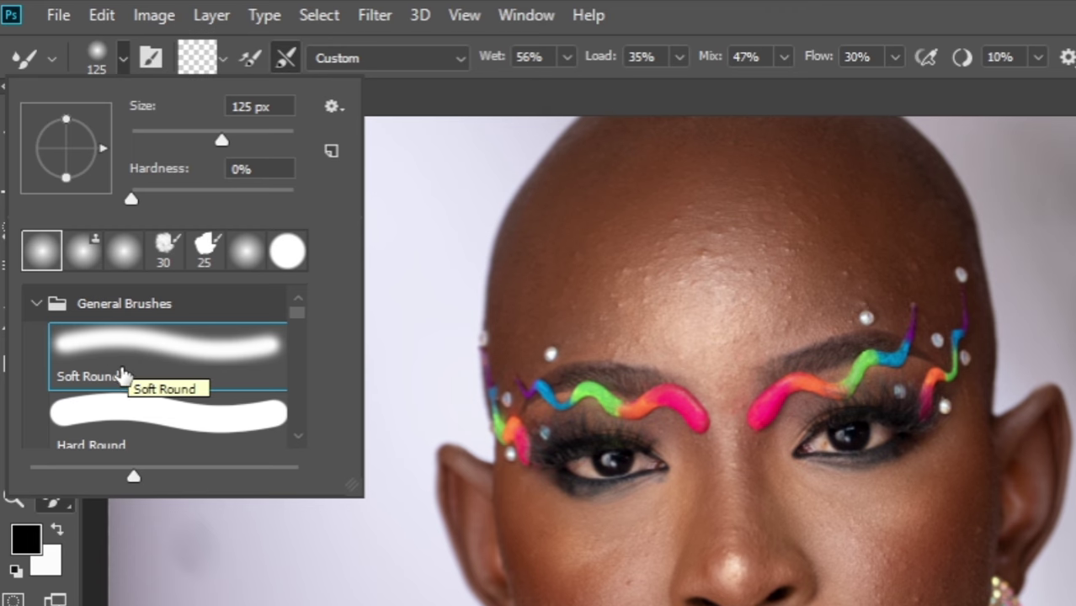
click(123, 57)
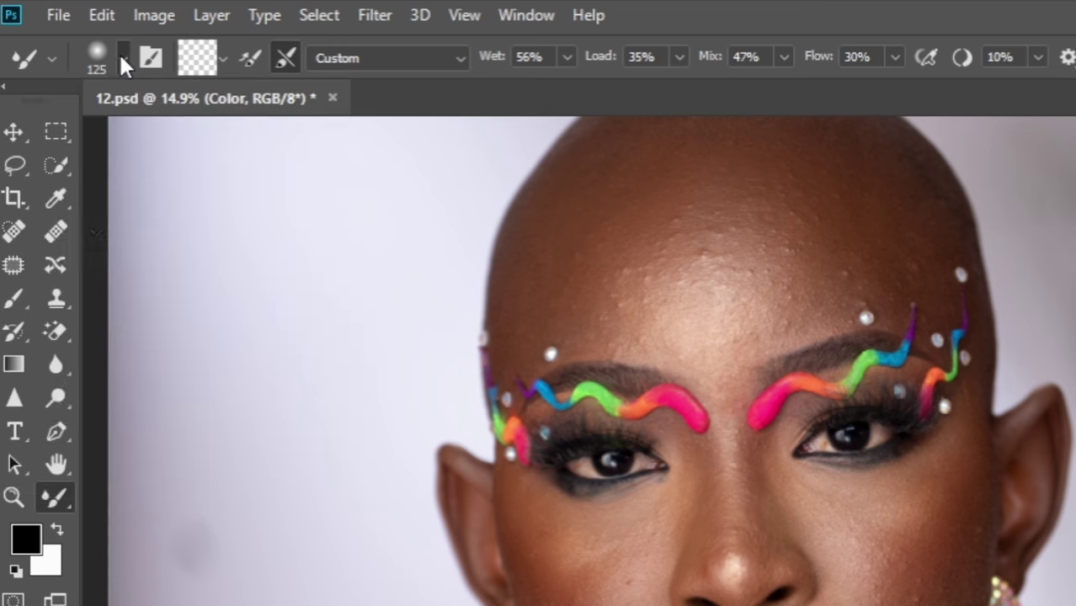
click(224, 59)
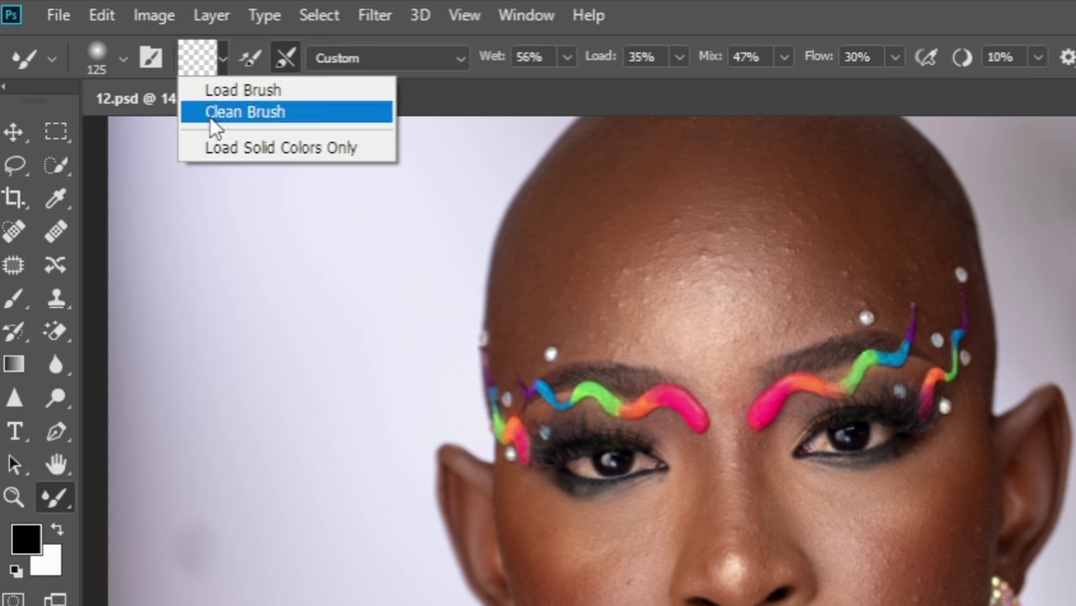
click(253, 115)
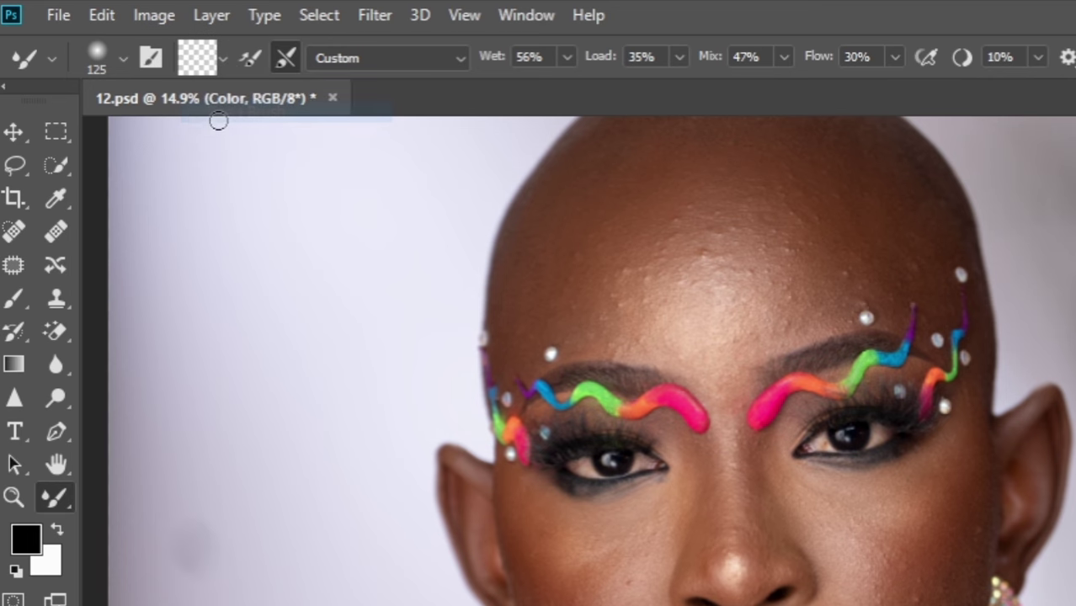
Step: Leave loading the brush after each stroke turned off and use the Custom mixer brush combination
click(250, 61)
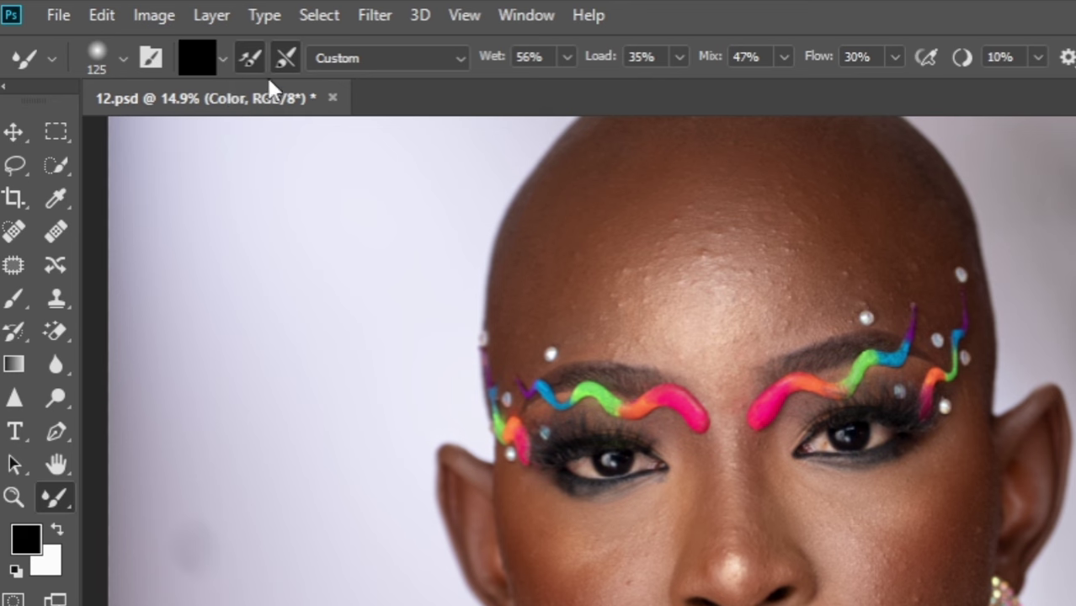
click(248, 54)
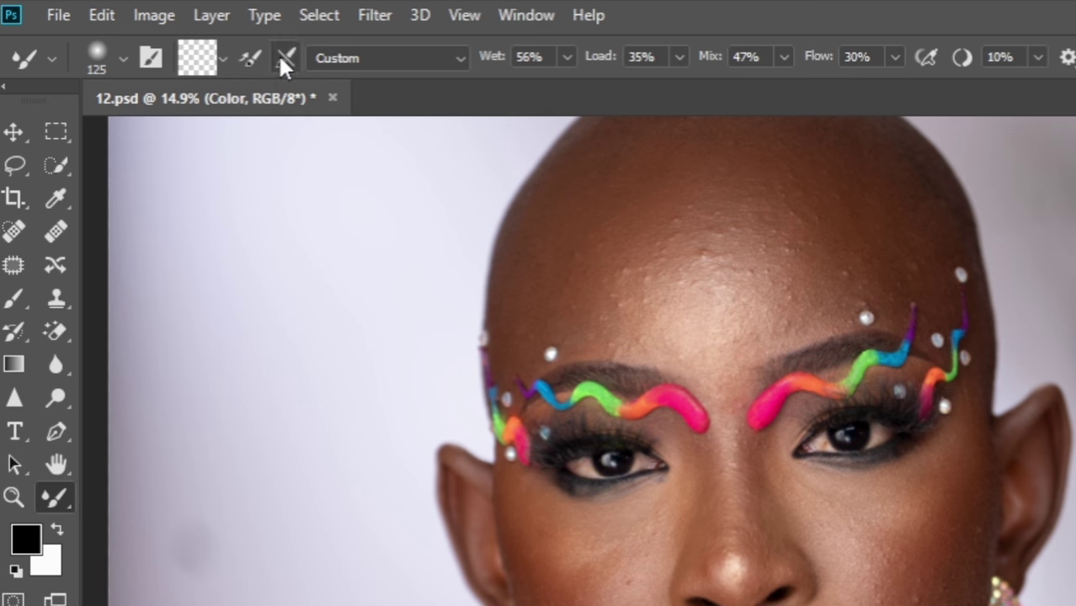
click(447, 61)
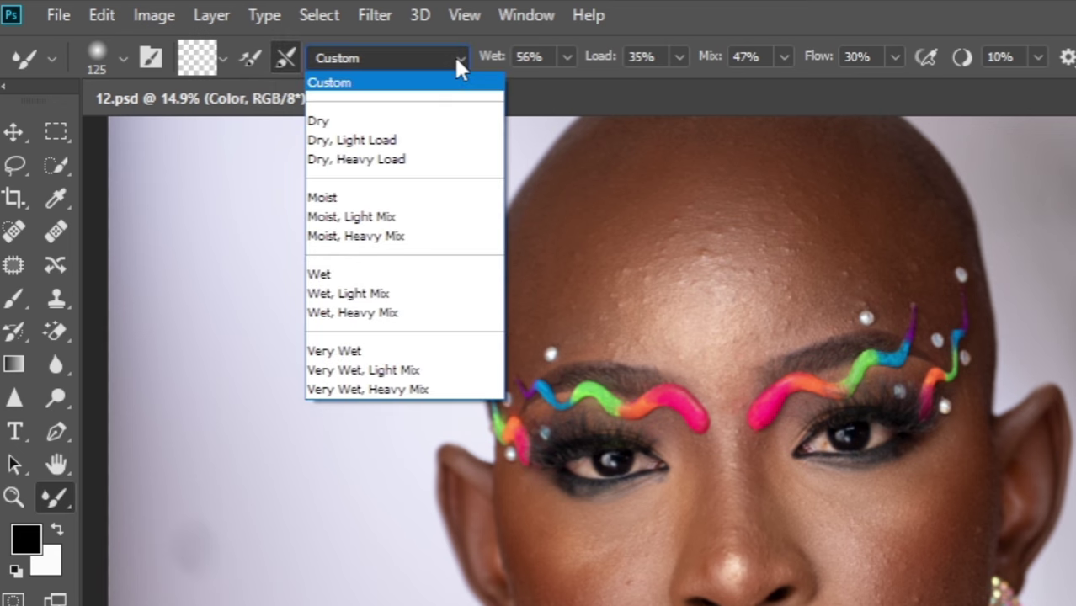
click(406, 82)
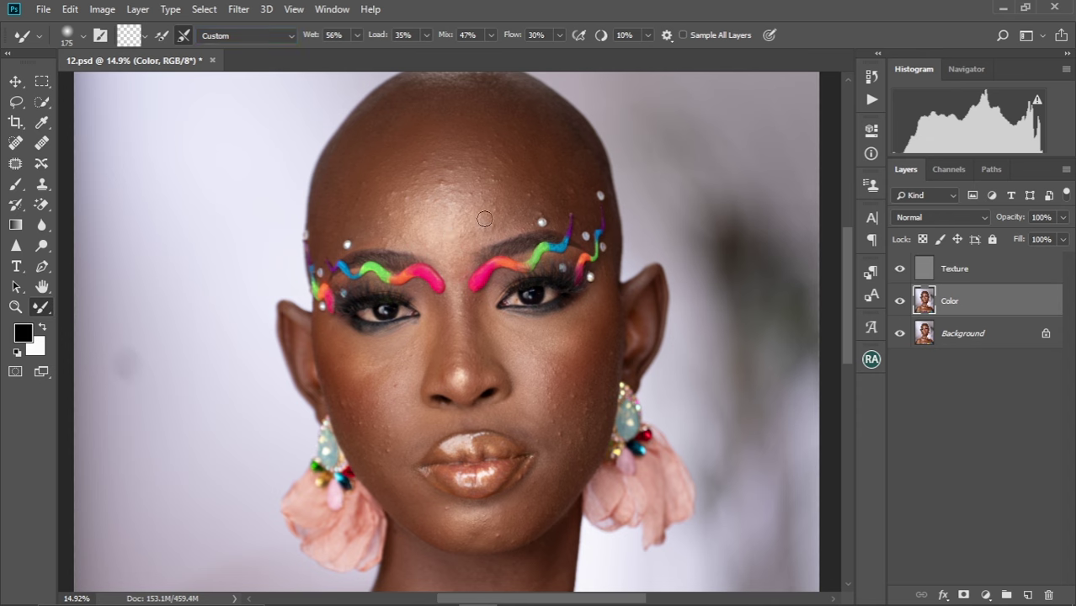
Step: Enlarge the Mixer Brush to about 500 px and blend the skin tones on the image-left side of the forehead on the Color layer
key(bracketright)
key(bracketright)
key(bracketright)
key(bracketright)
key(bracketright)
key(bracketleft)
drag(392, 150, 377, 211)
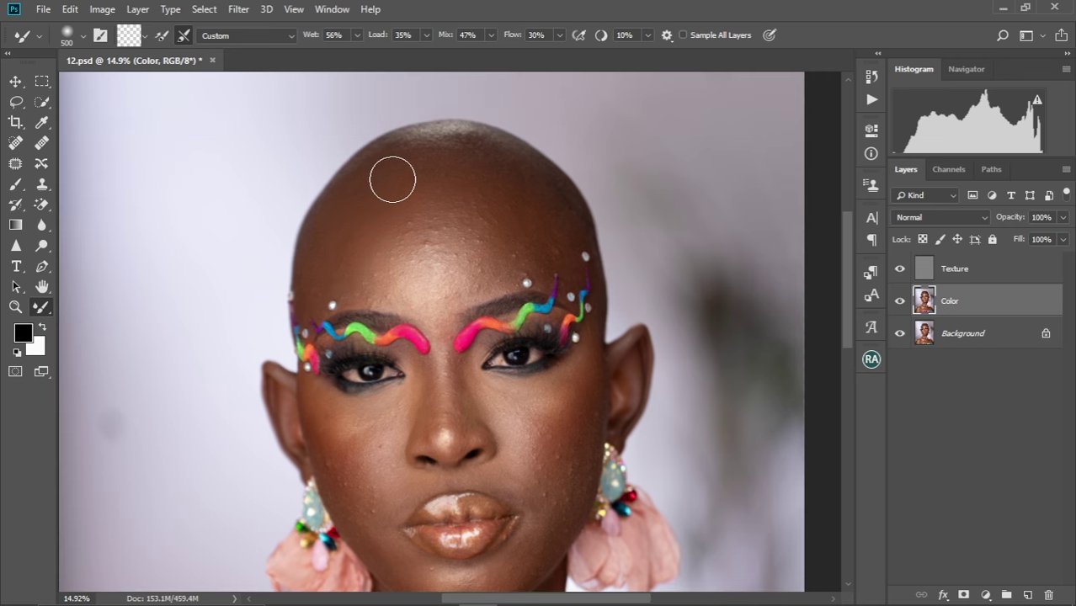
key(bracketright)
key(bracketleft)
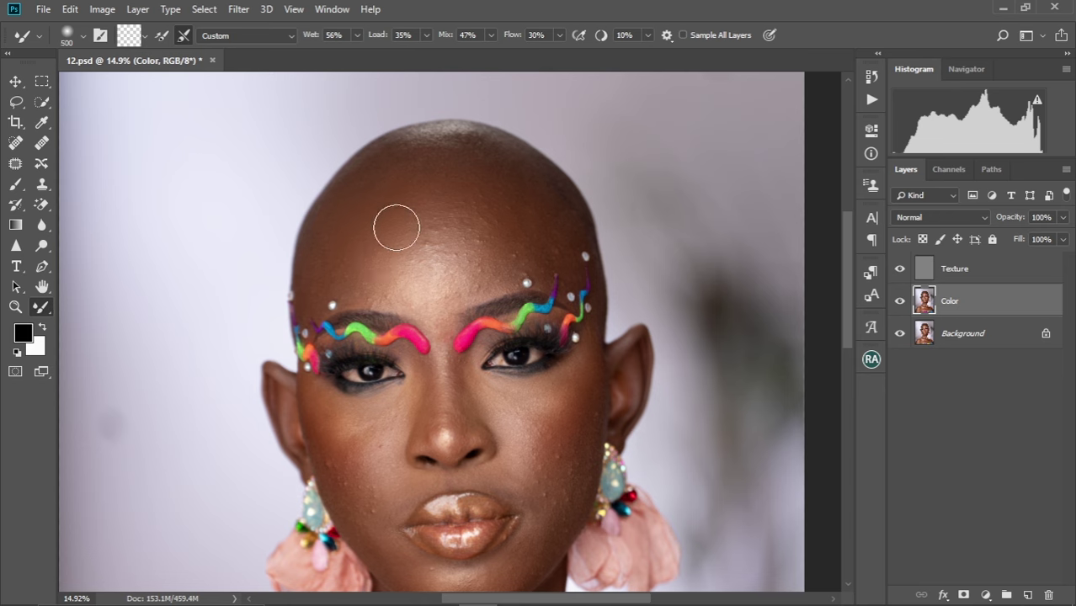
Step: Blend the centre of the forehead from the crown down to between the brows, varying the brush between 400 and 700 px
key(bracketright)
key(bracketright)
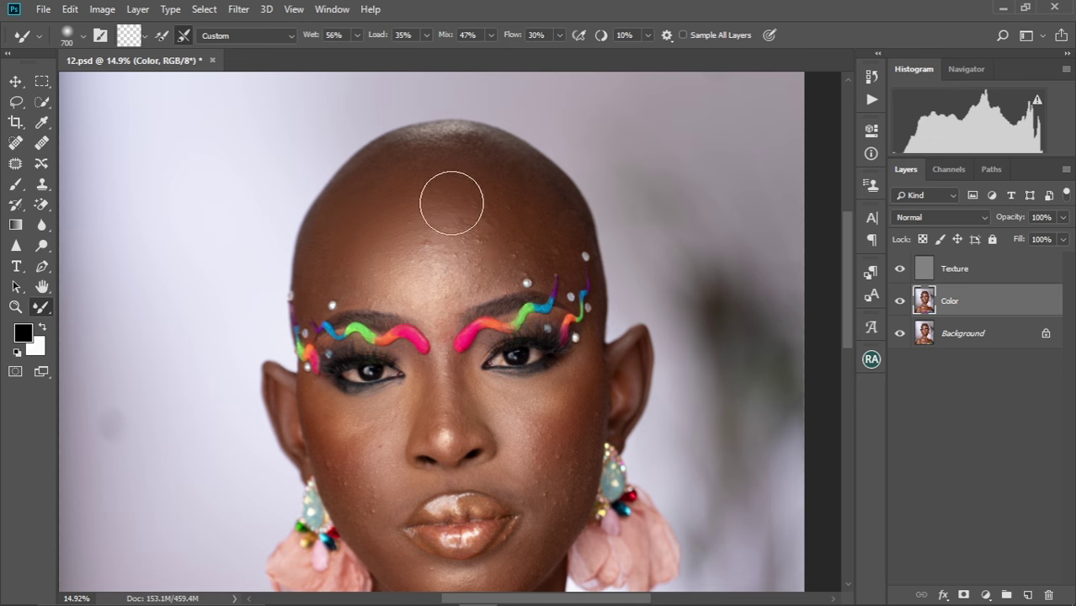
key(bracketleft)
key(bracketleft)
key(bracketleft)
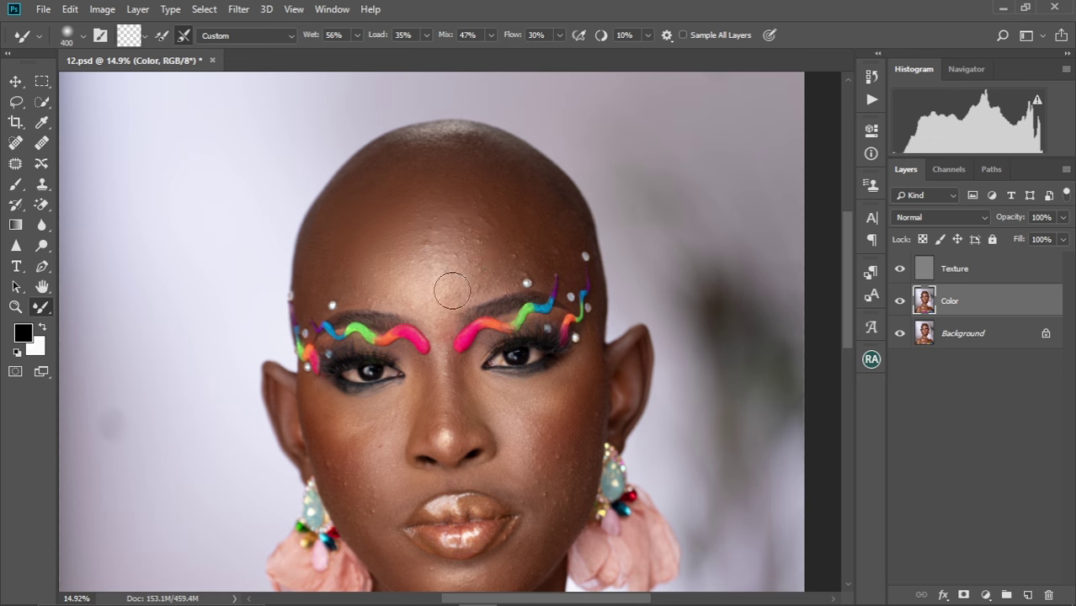
key(bracketright)
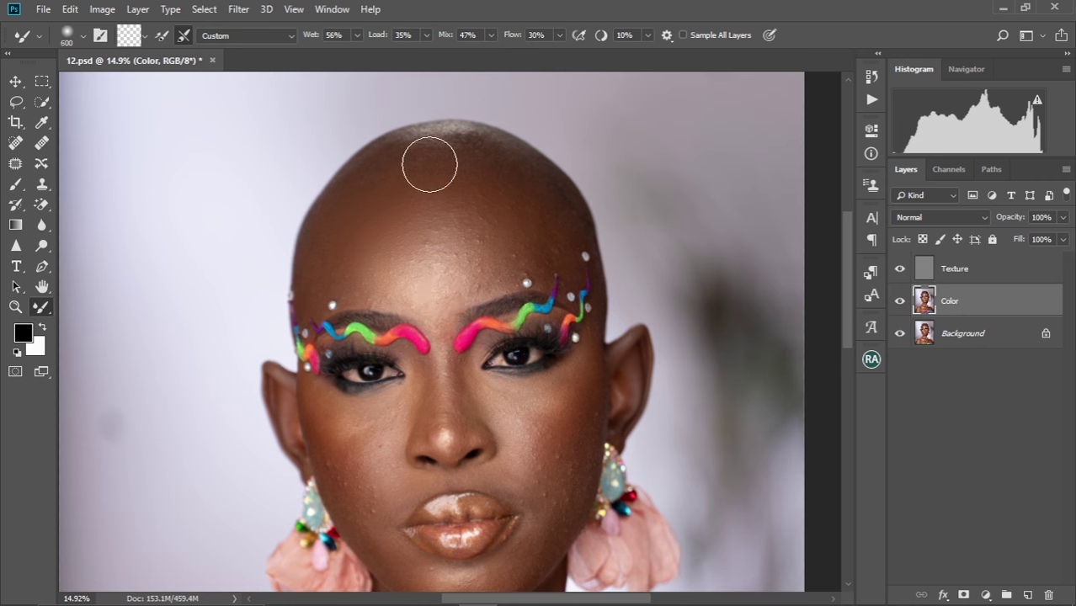
key(bracketleft)
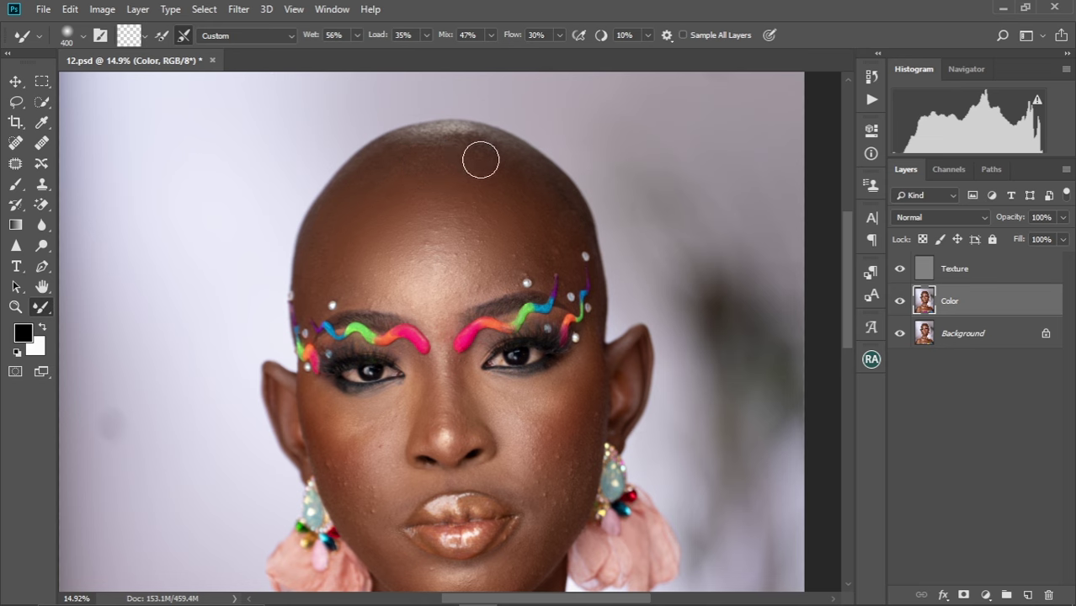
Step: Smooth the tone transitions across the crown and above the image-left brow with a brush of about 400 to 500 px
key(bracketright)
key(bracketright)
key(bracketleft)
key(bracketleft)
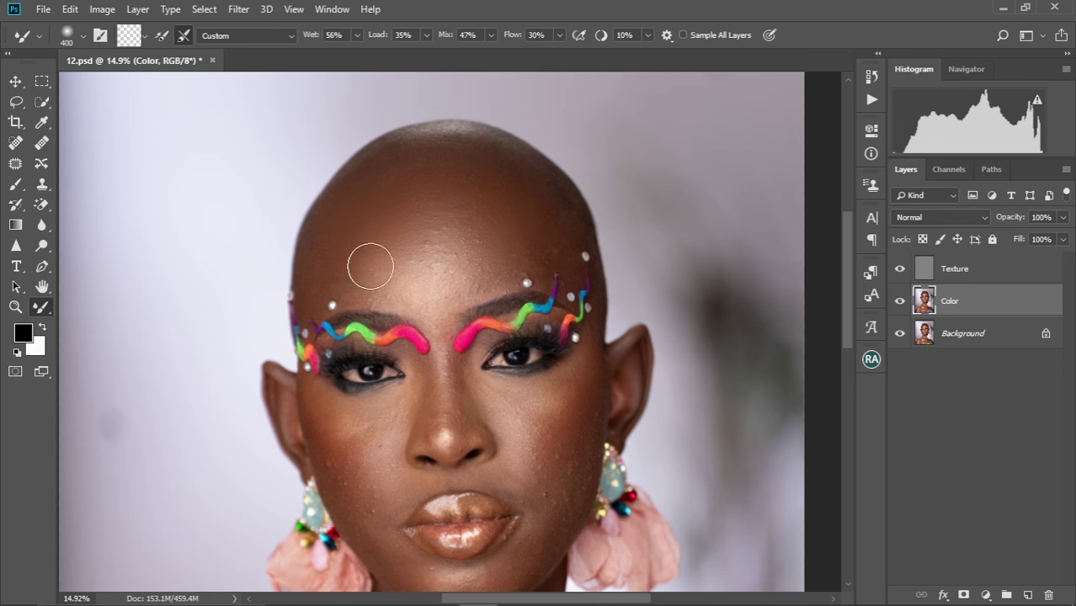
key(bracketleft)
key(bracketleft)
key(bracketleft)
key(bracketright)
key(bracketright)
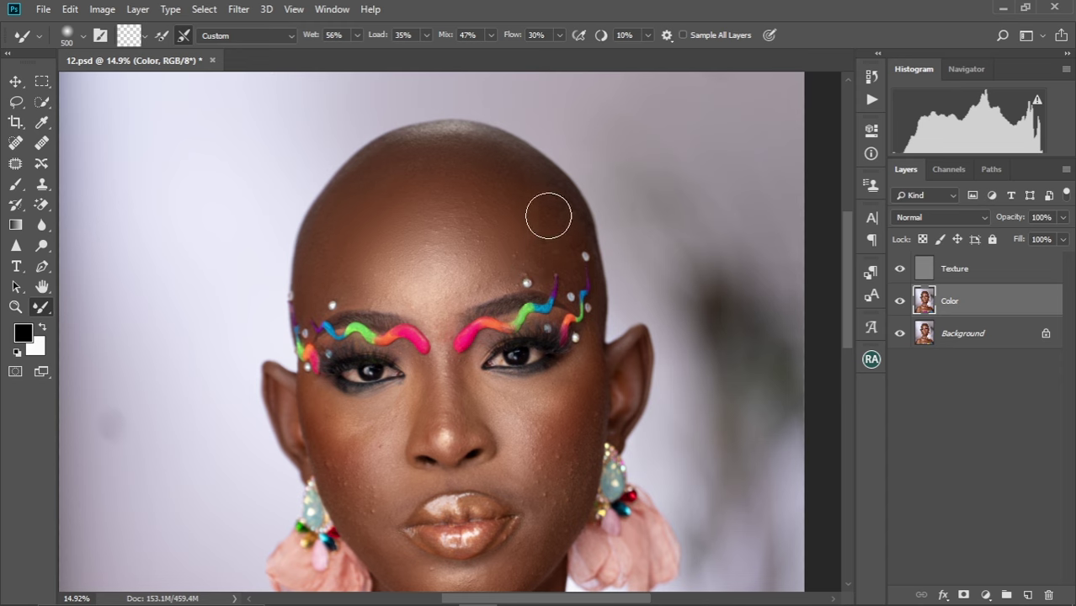
Step: Blend the image-right side of the forehead and temple down to the brow makeup, adapting the brush size to each area
key(bracketleft)
key(bracketleft)
key(bracketleft)
key(bracketleft)
key(bracketright)
key(bracketright)
key(bracketright)
key(bracketleft)
key(bracketleft)
key(bracketleft)
key(bracketleft)
key(bracketright)
key(bracketright)
key(bracketright)
key(bracketright)
key(bracketleft)
Step: Blend the under-eye areas, both cheeks and the jawline on the Color layer with a brush of 300 to 400 px
drag(434, 360, 446, 294)
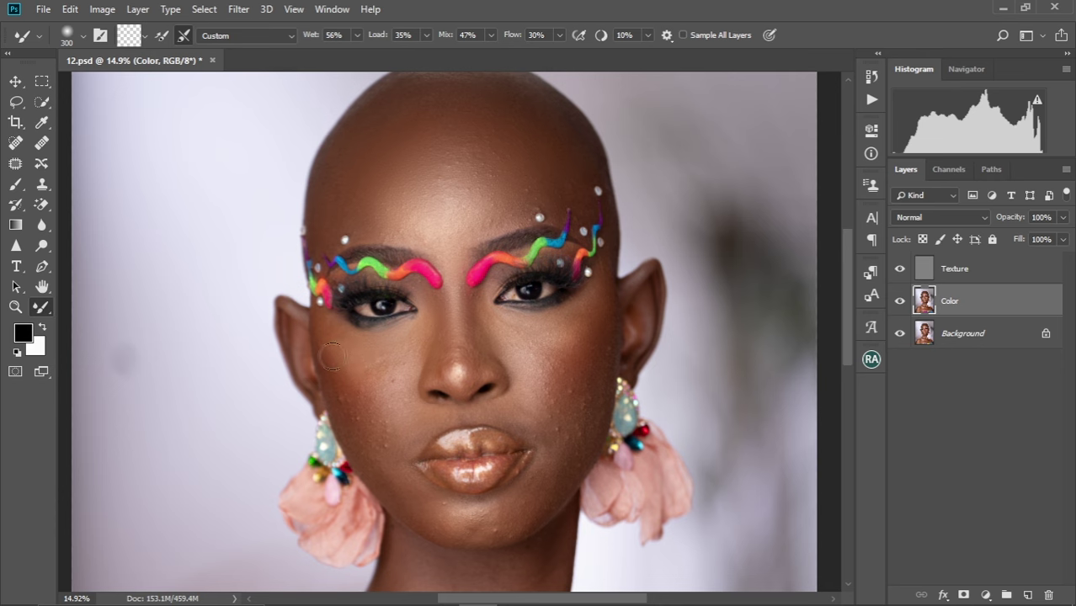
mouse_move(332, 357)
mouse_down()
mouse_move(329, 348)
mouse_move(335, 392)
mouse_up()
drag(390, 368, 395, 306)
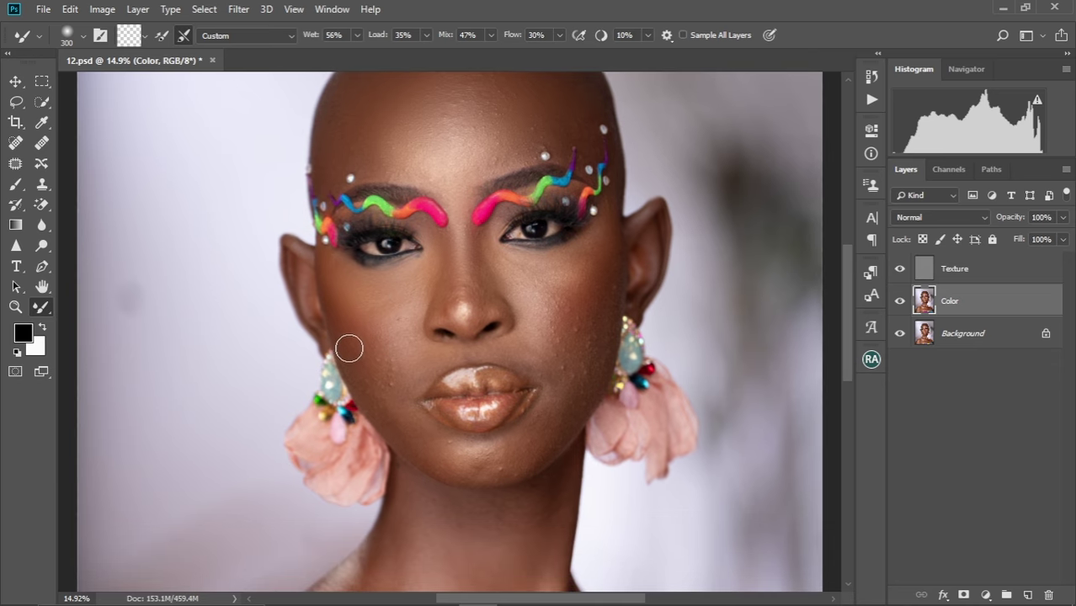
key(bracketright)
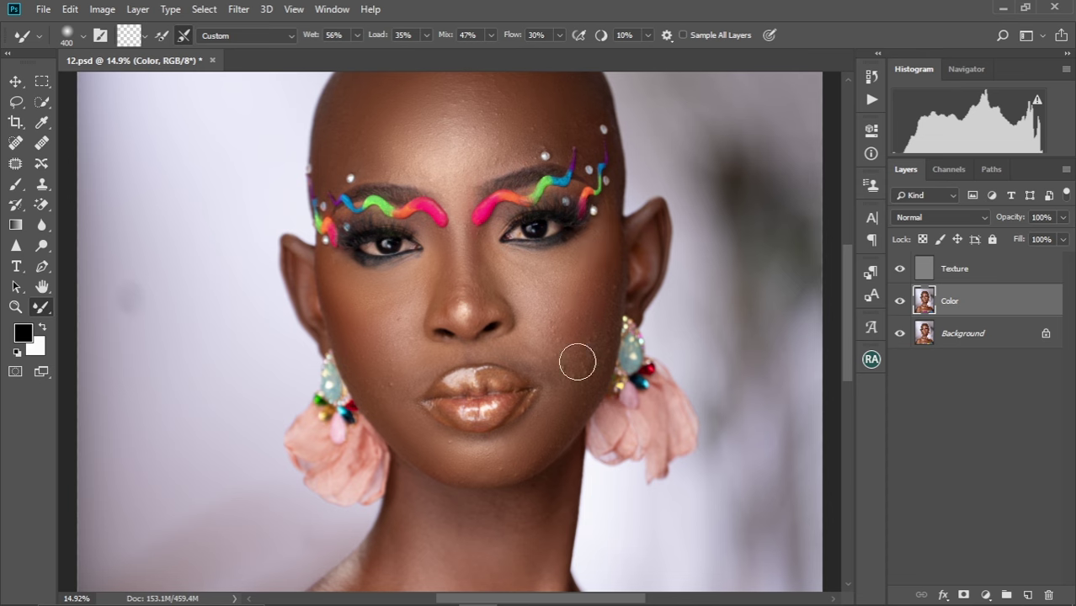
key(bracketleft)
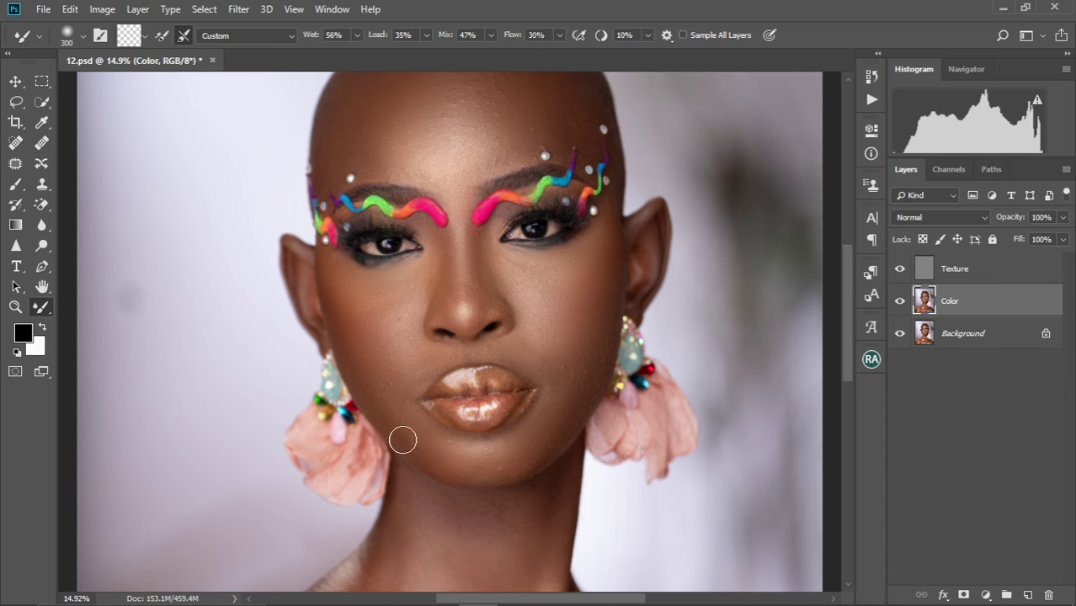
Step: Smooth the skin tones of the chin and neck on the Color layer, using a brush of about 300 to 400 px
scroll(591, 362, down, 5)
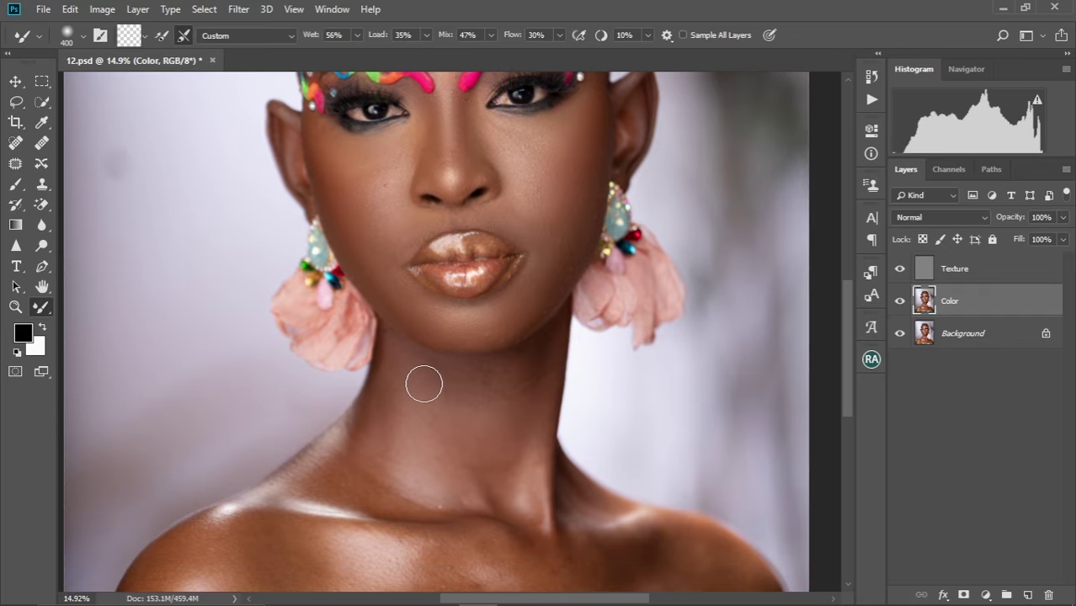
key(bracketright)
key(bracketright)
mouse_move(420, 407)
mouse_down()
mouse_move(420, 371)
mouse_move(416, 404)
mouse_up()
key(bracketleft)
key(bracketleft)
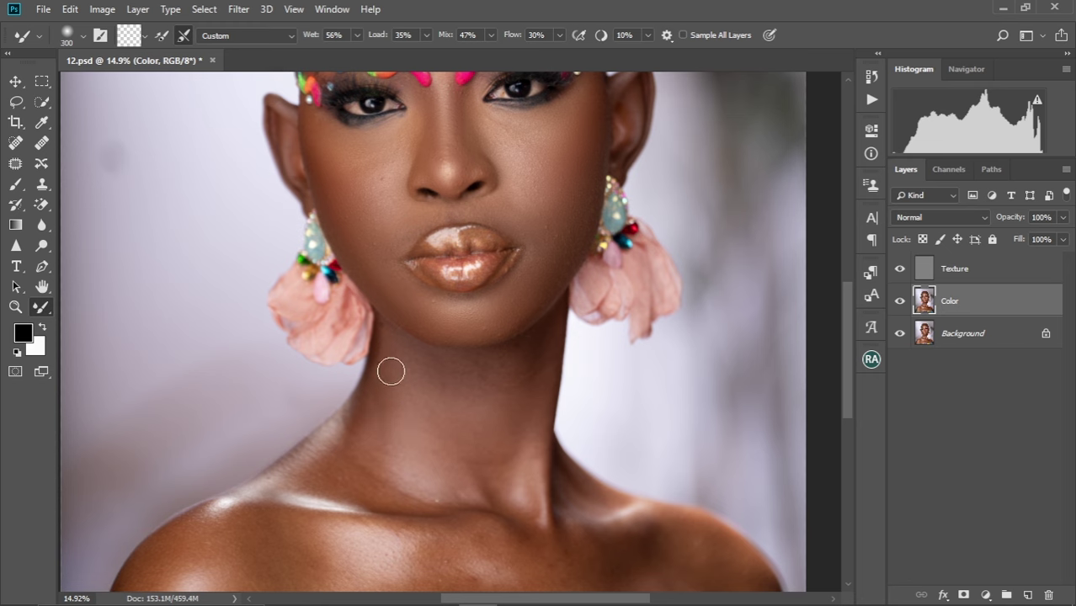
key(bracketleft)
key(bracketright)
Step: Group the Texture and Color layers and name the group fs
shift+click(973, 271)
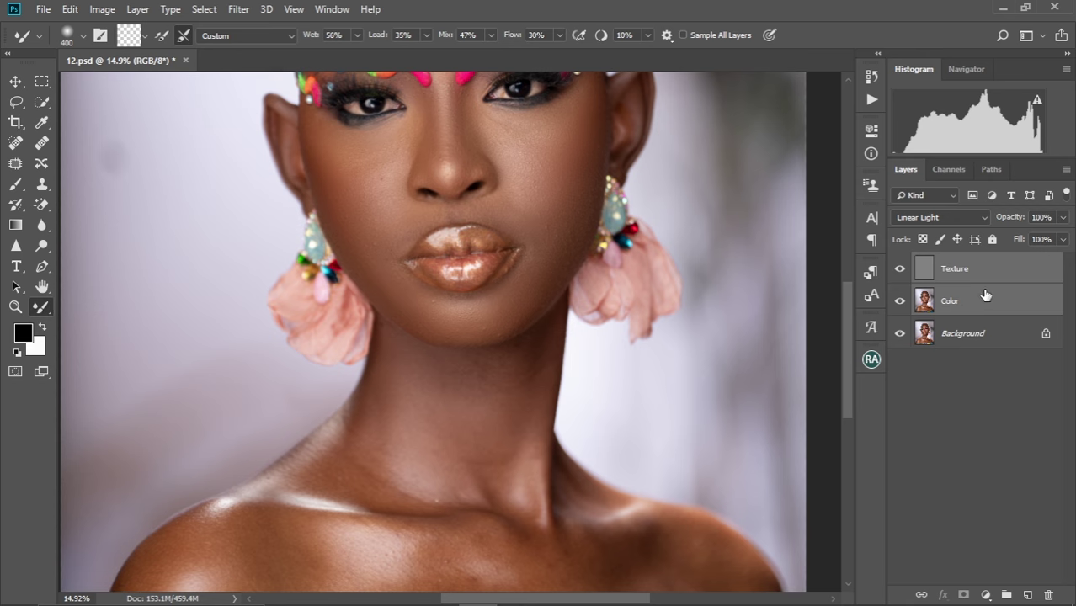
key(ctrl+g)
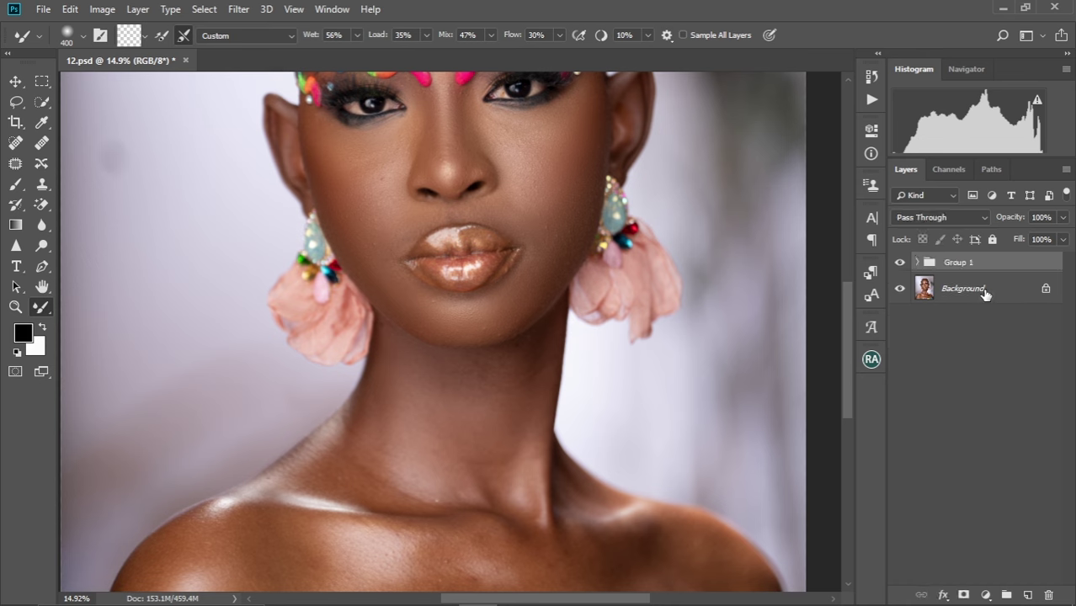
double_click(960, 262)
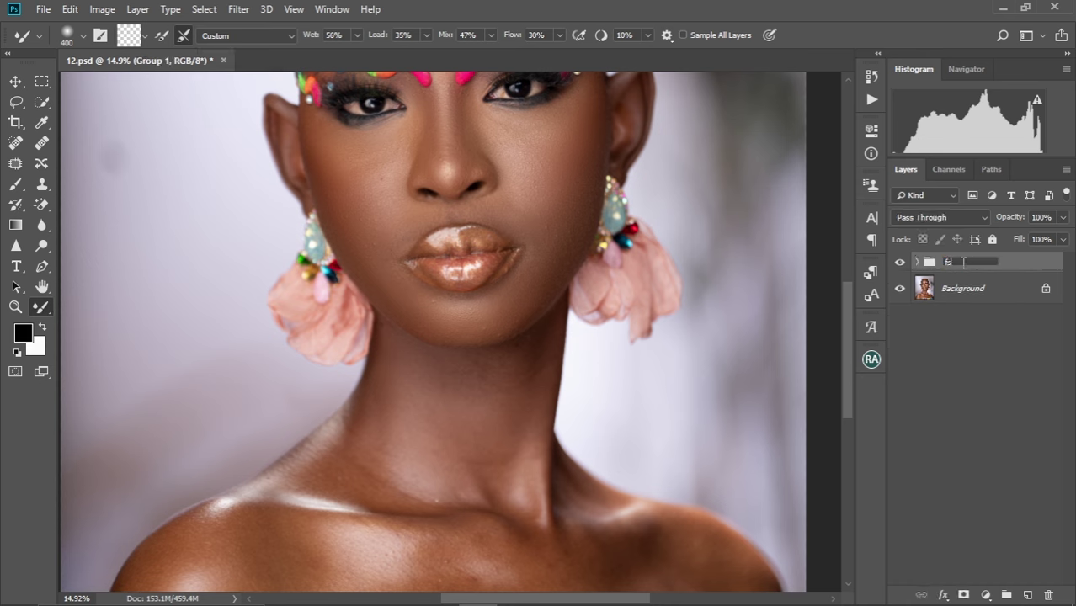
key(Return)
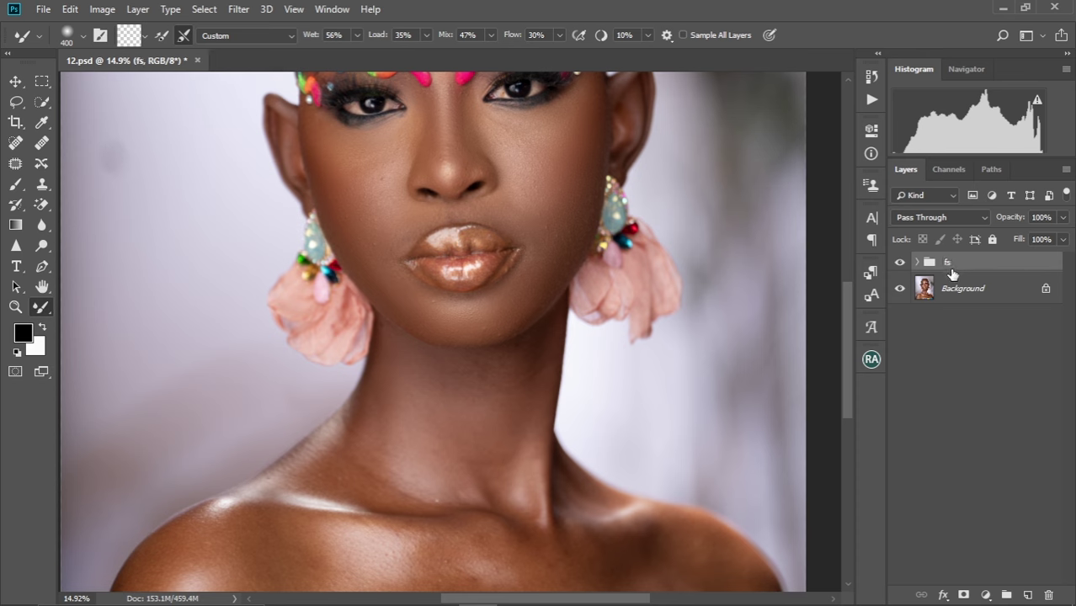
Step: Smooth the tones under the jaw and down the neck on the Color layer with a brush of about 400 to 500 px
click(919, 263)
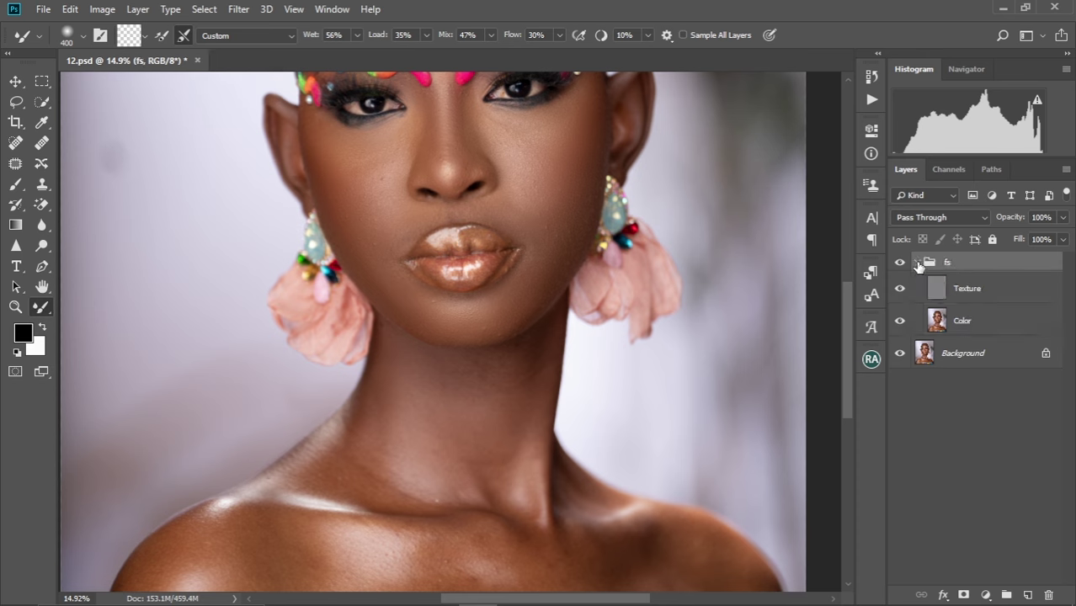
click(970, 325)
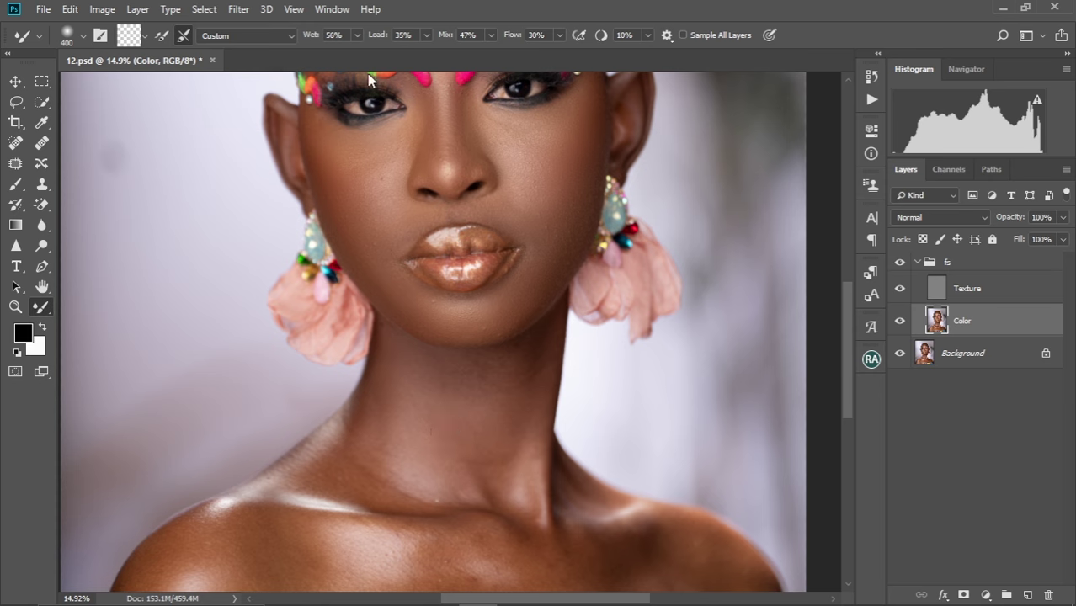
key(bracketright)
key(space)
drag(493, 351, 492, 380)
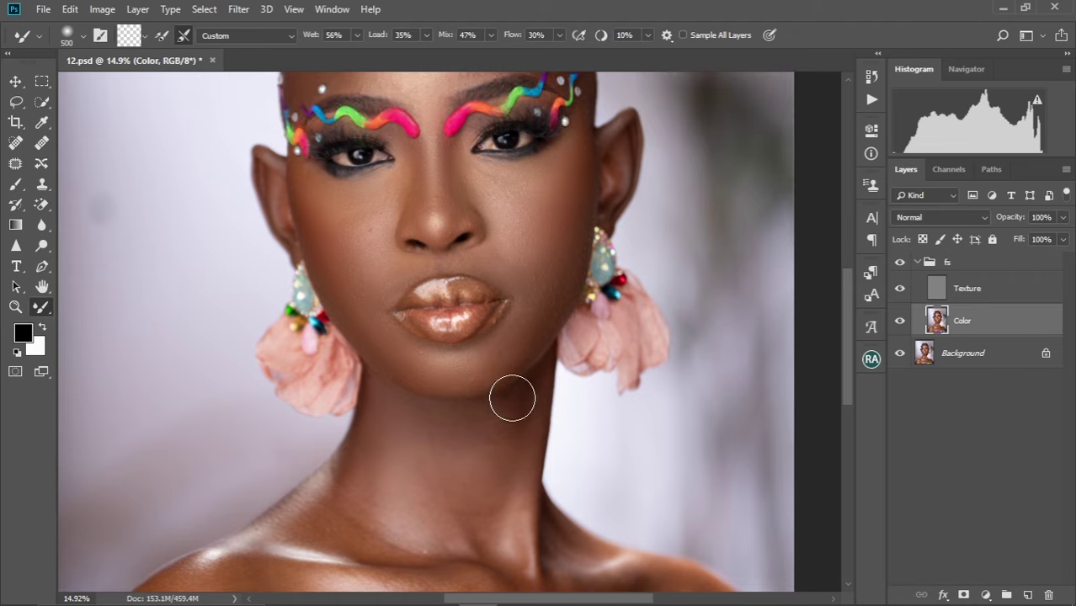
key(bracketleft)
key(bracketleft)
key(bracketright)
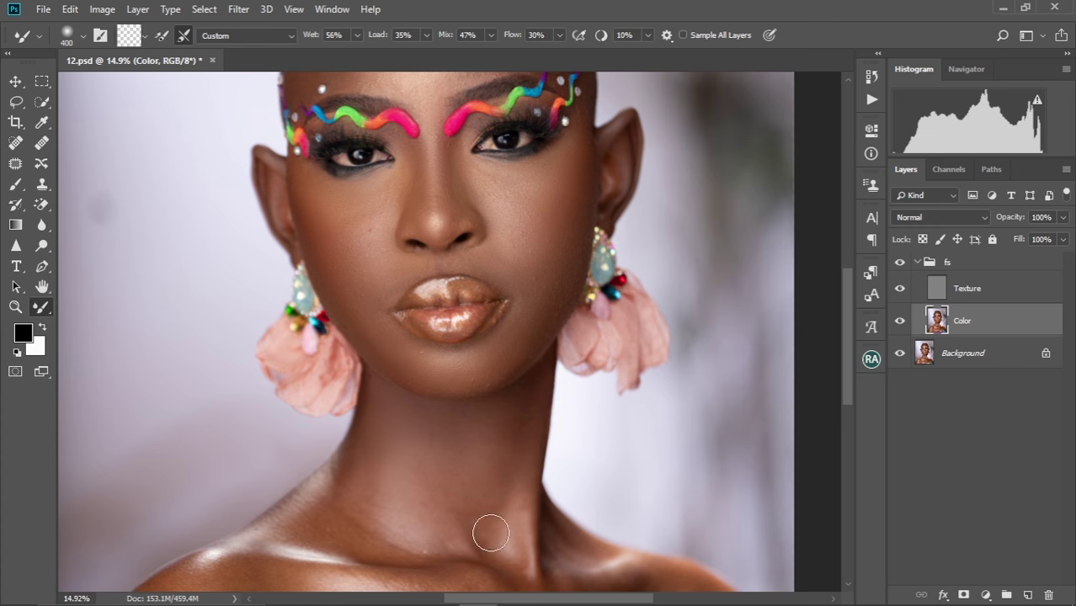
drag(491, 533, 499, 424)
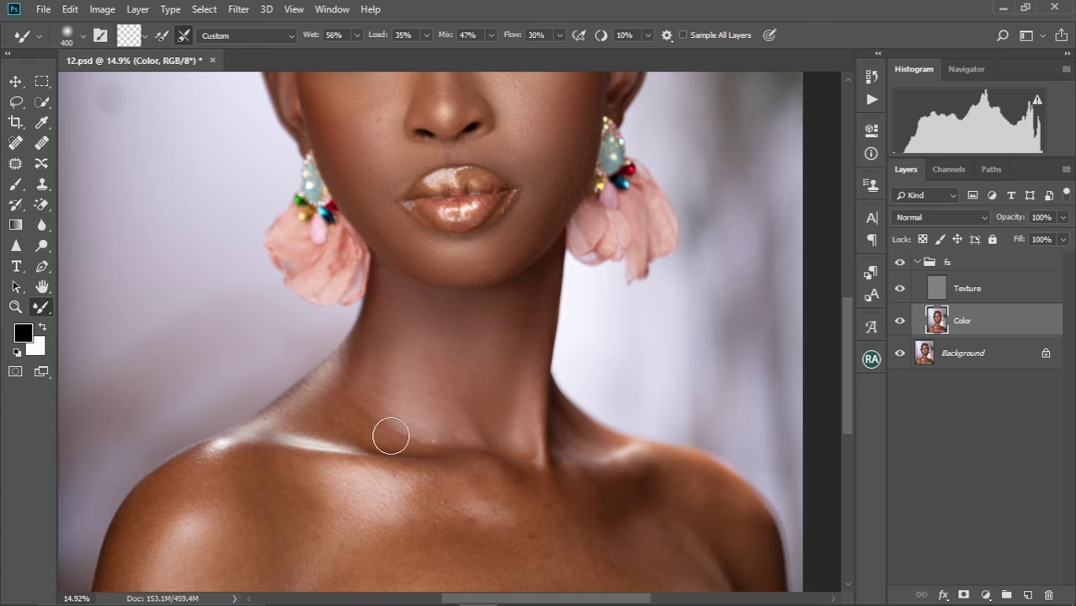
Step: Blend the skin below the collarbone and the image-left shoulder and upper arm with a brush of 400 to 600 px
drag(361, 428, 394, 368)
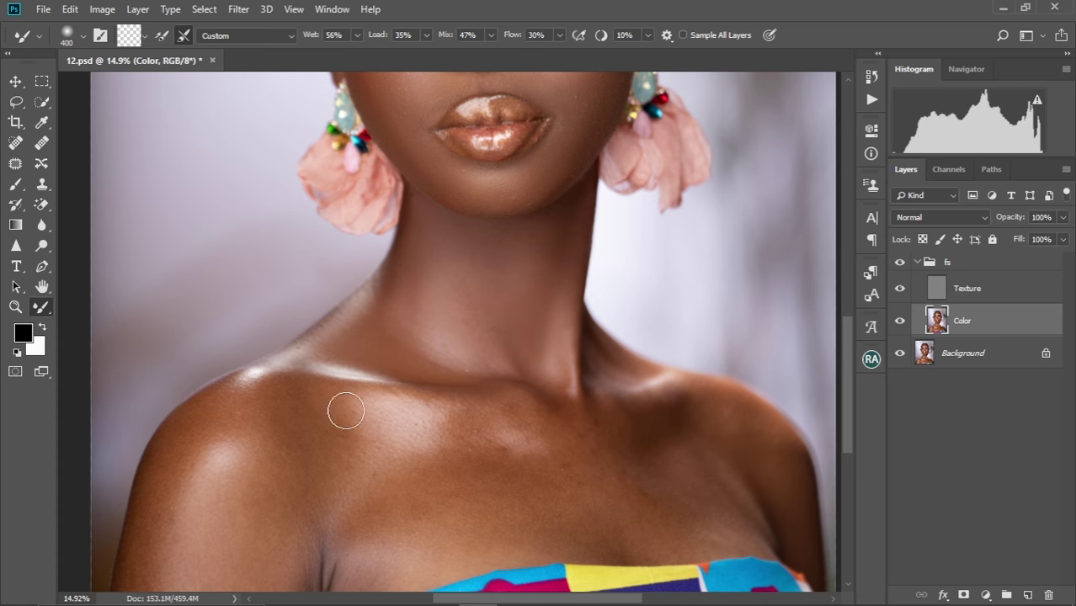
drag(351, 406, 340, 376)
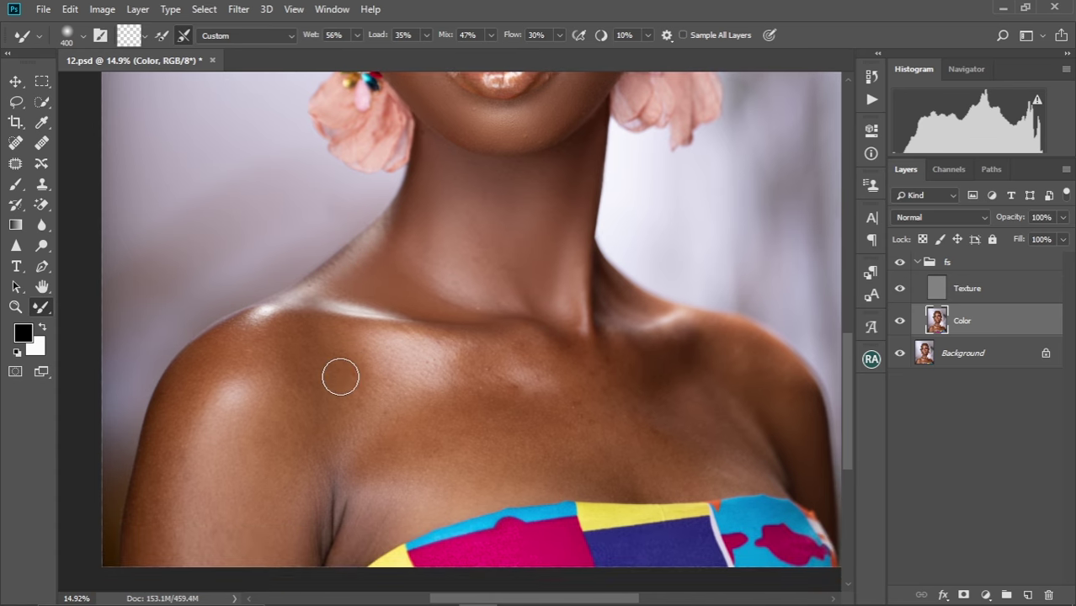
scroll(340, 377, down, 4)
scroll(340, 376, up, 1)
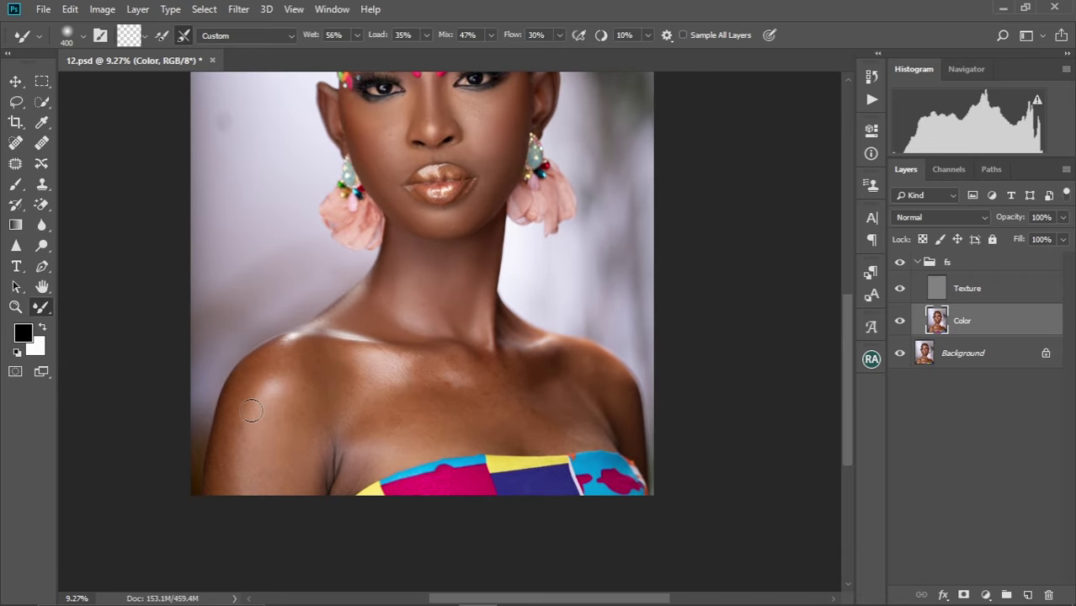
key(bracketright)
key(bracketright)
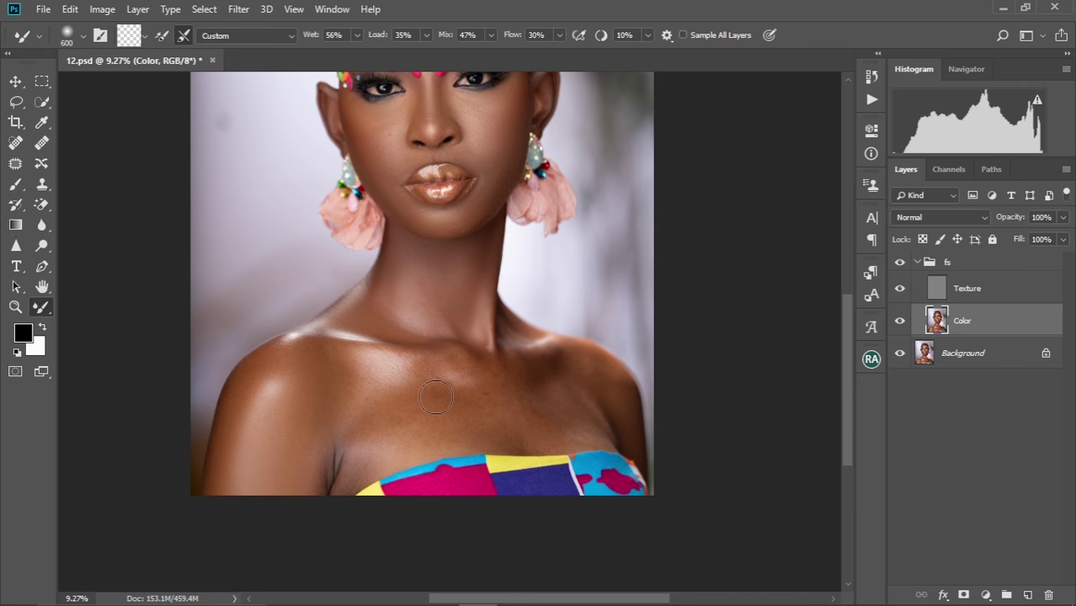
Step: Smooth the tone transitions across the middle of the chest above the dress, using a brush of 600 to 800 px
scroll(435, 397, up, 1)
key(])
key(])
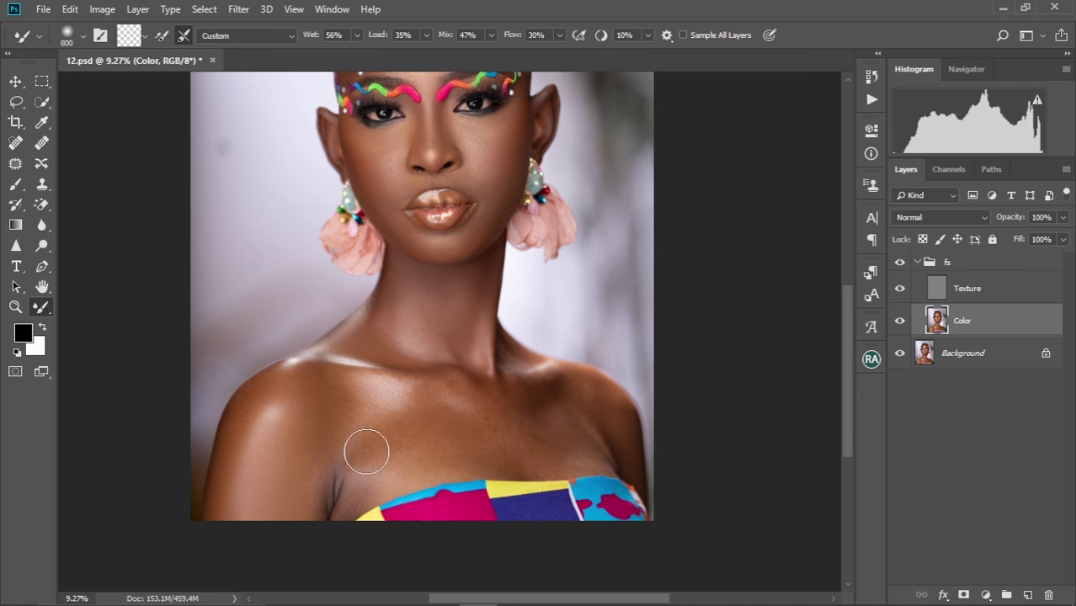
key(bracketleft)
key(bracketleft)
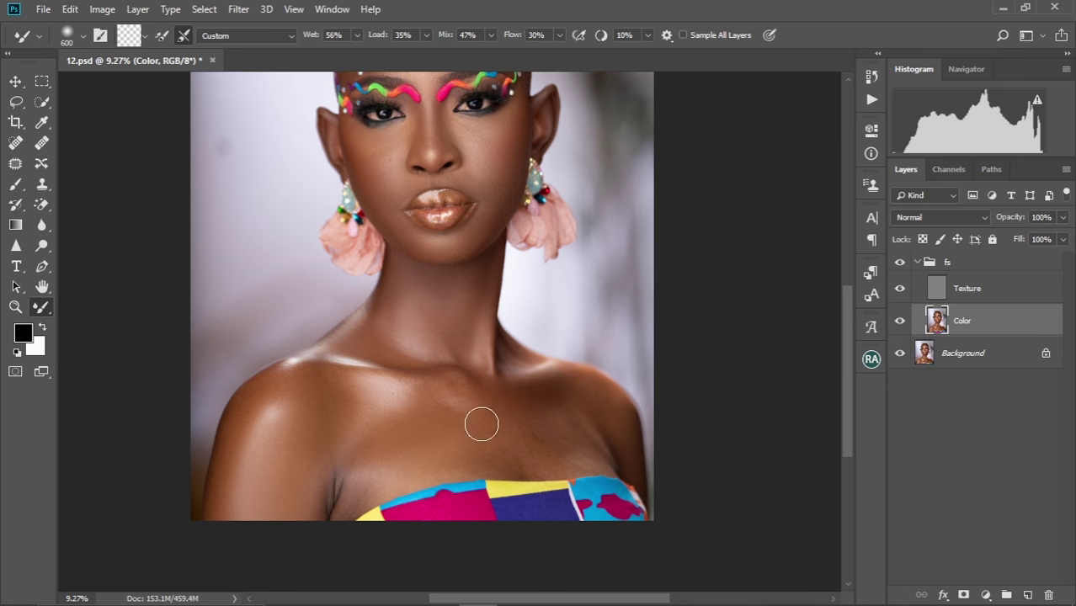
Step: Blend the image-right side of the chest and shoulder and the skin along the dress edge, adapting the brush between 300 and 700 px
scroll(468, 404, left, 1)
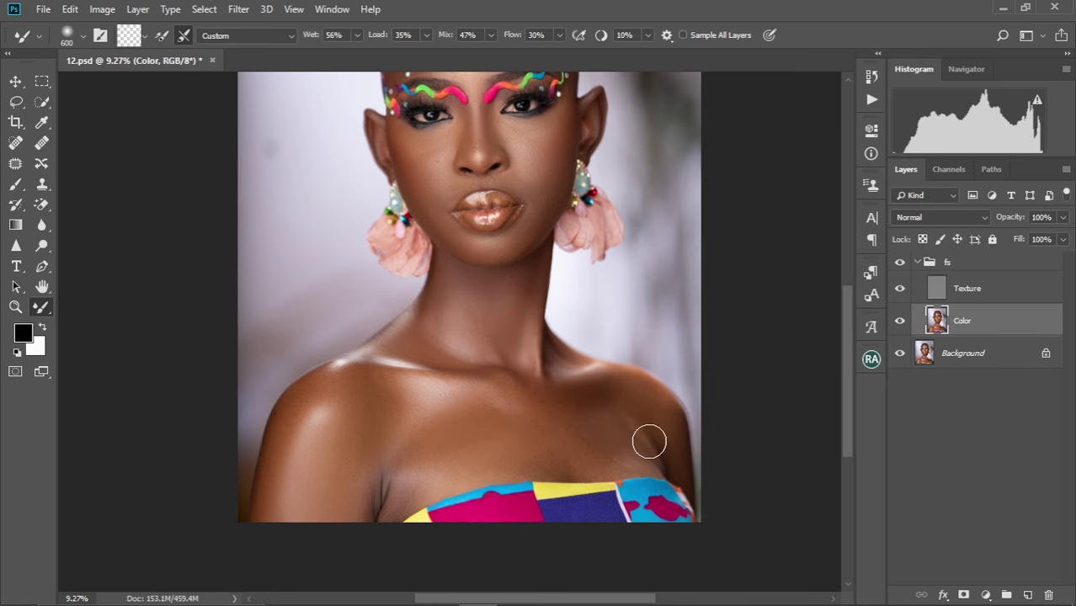
drag(625, 410, 601, 452)
key(bracketleft)
key(bracketleft)
key(bracketleft)
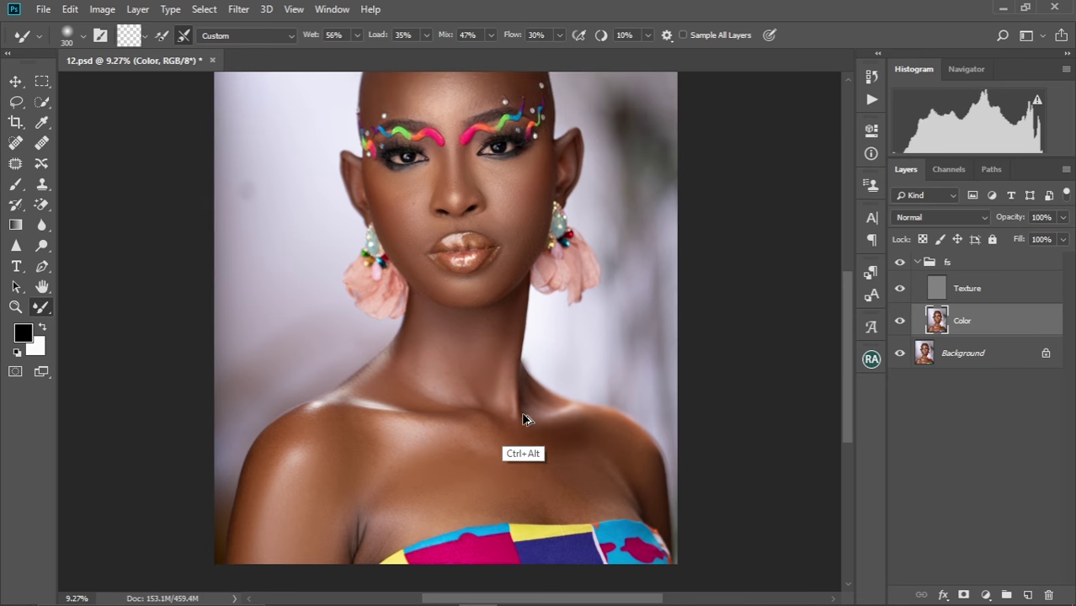
key(bracketright)
key(bracketright)
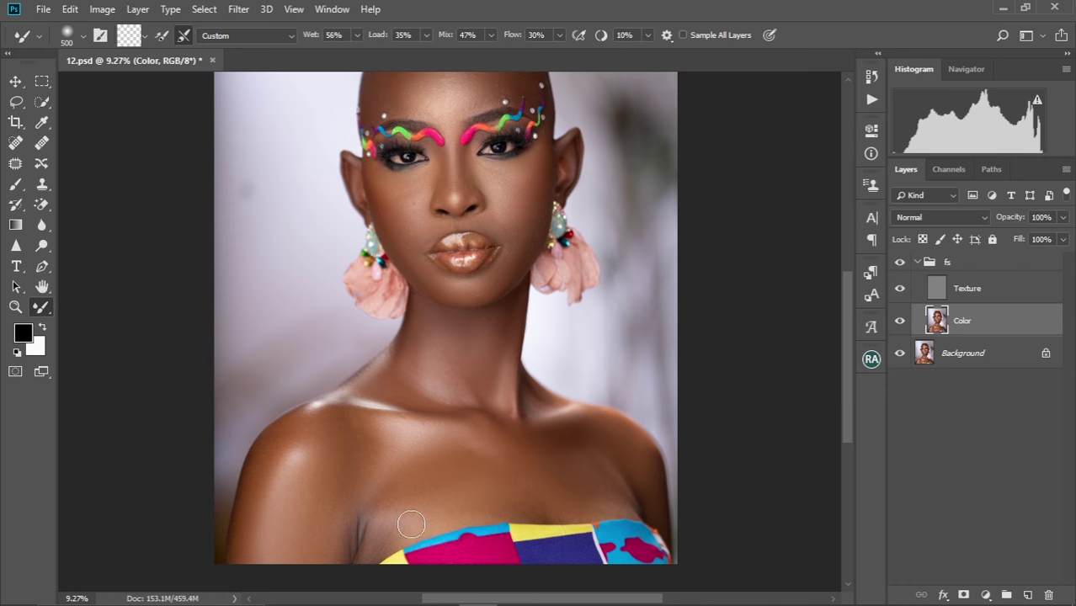
key(bracketright)
key(bracketright)
Step: Compare the whole portrait with the fs group hidden and shown
scroll(583, 392, down, 1)
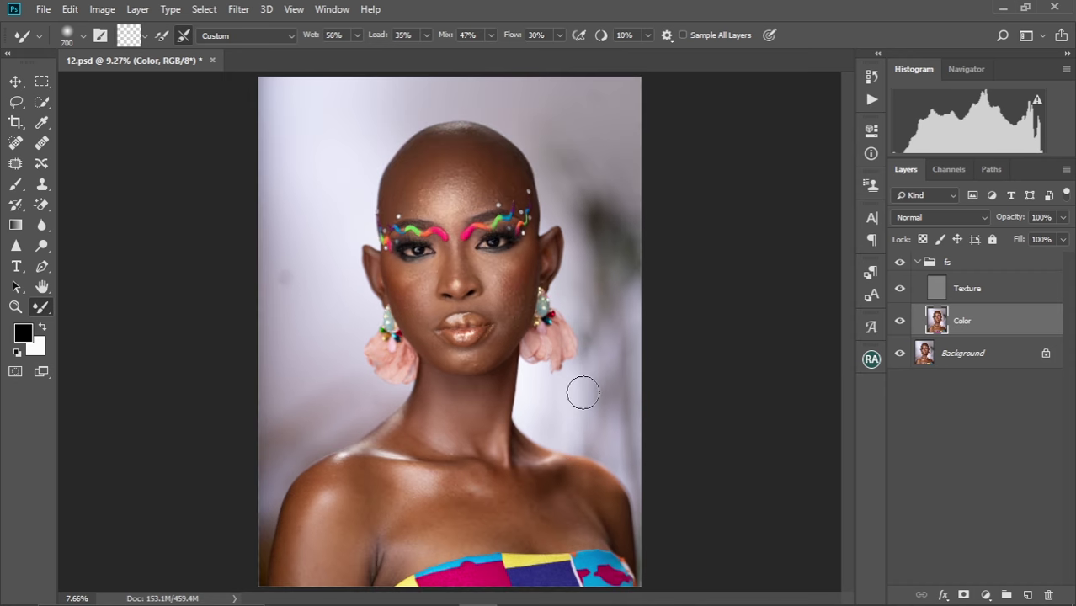
scroll(466, 348, down, 1)
scroll(465, 349, up, 1)
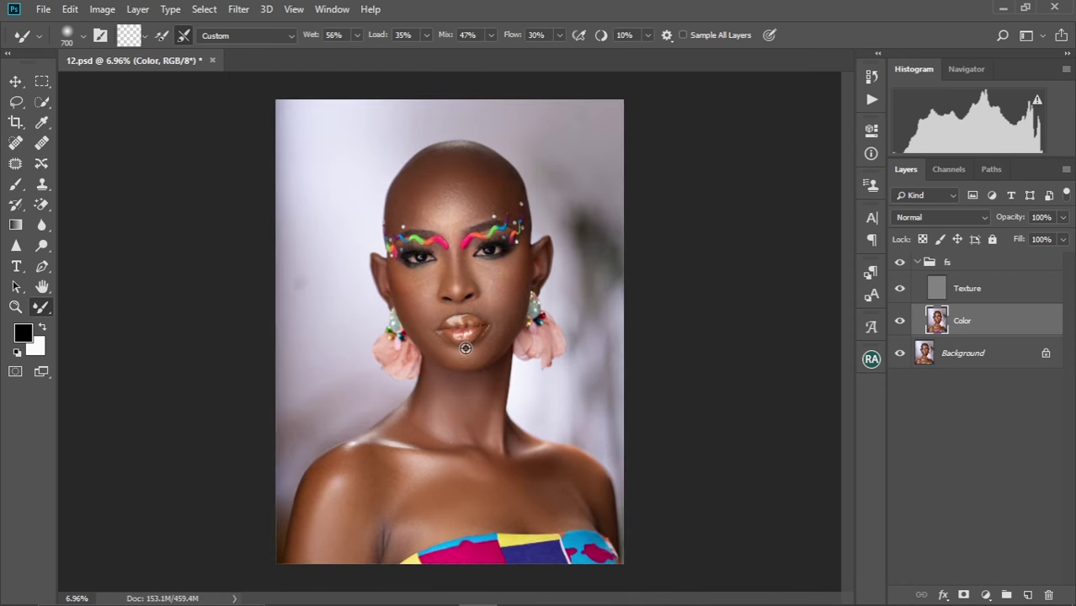
click(900, 264)
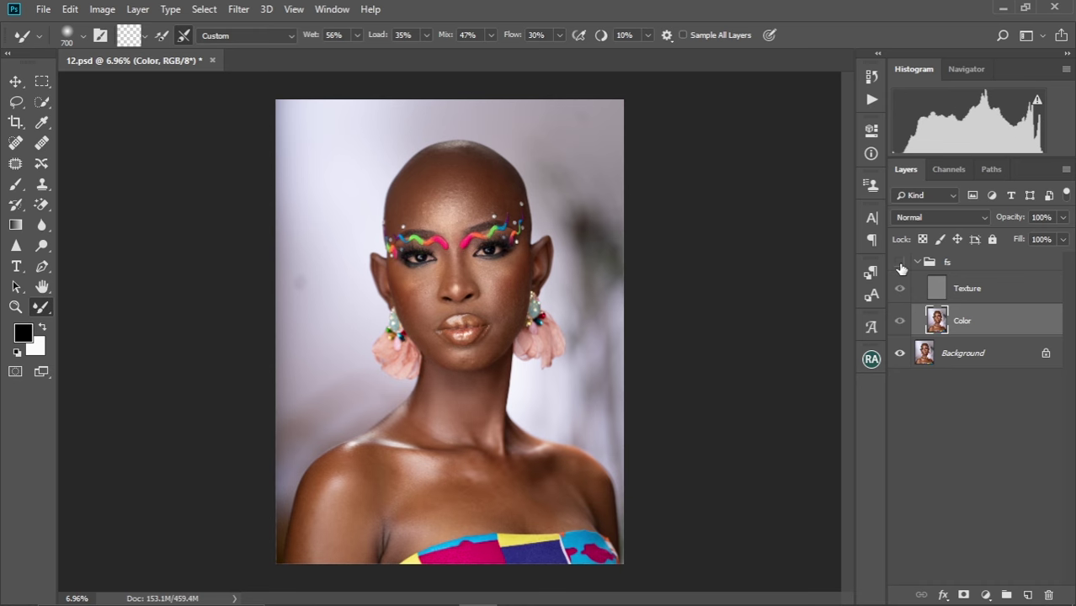
click(900, 264)
Step: Examine the face and forehead close up with the fs group hidden and shown, and review the full image again
scroll(469, 324, up, 5)
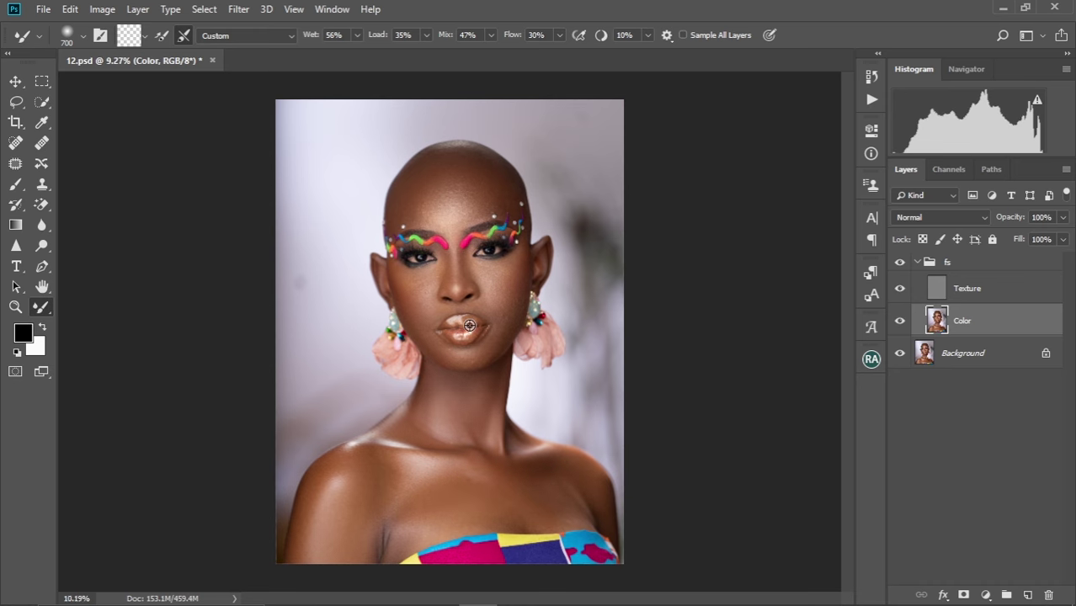
scroll(469, 325, up, 2)
scroll(548, 288, up, 3)
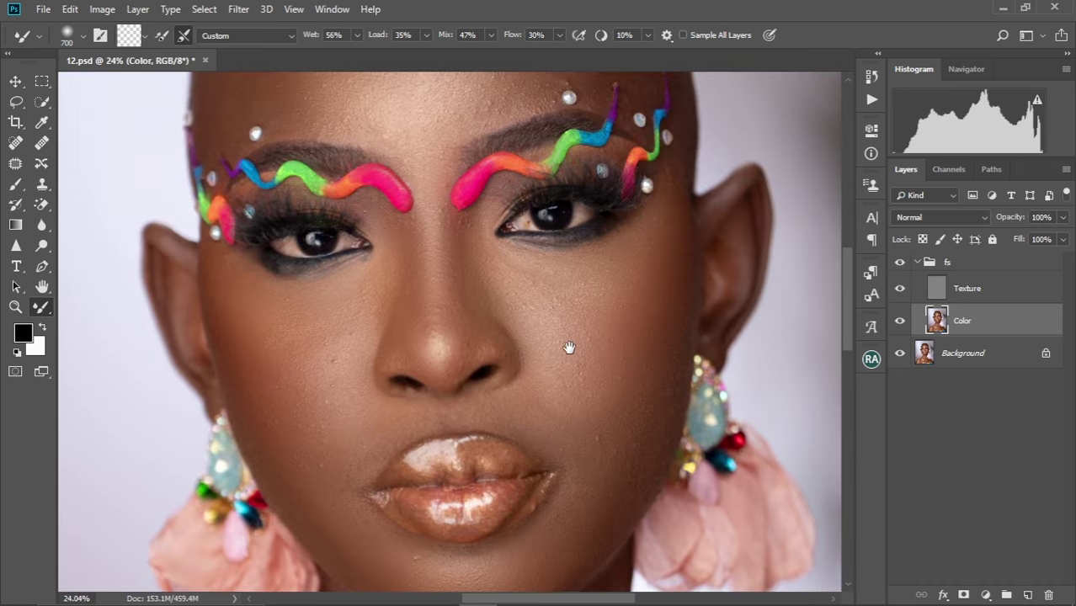
scroll(566, 347, up, 2)
click(899, 264)
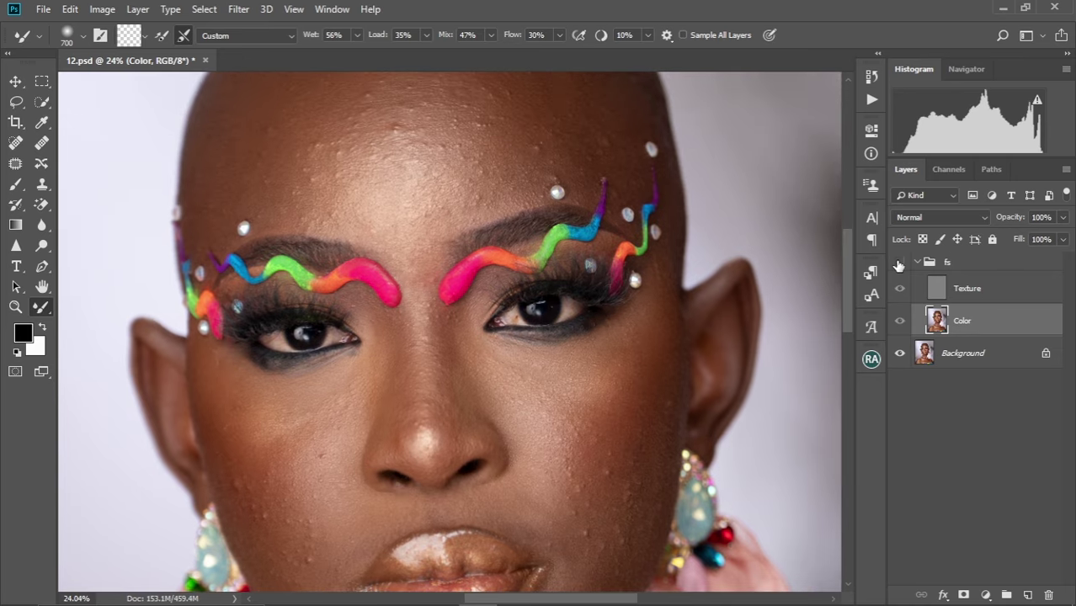
click(899, 264)
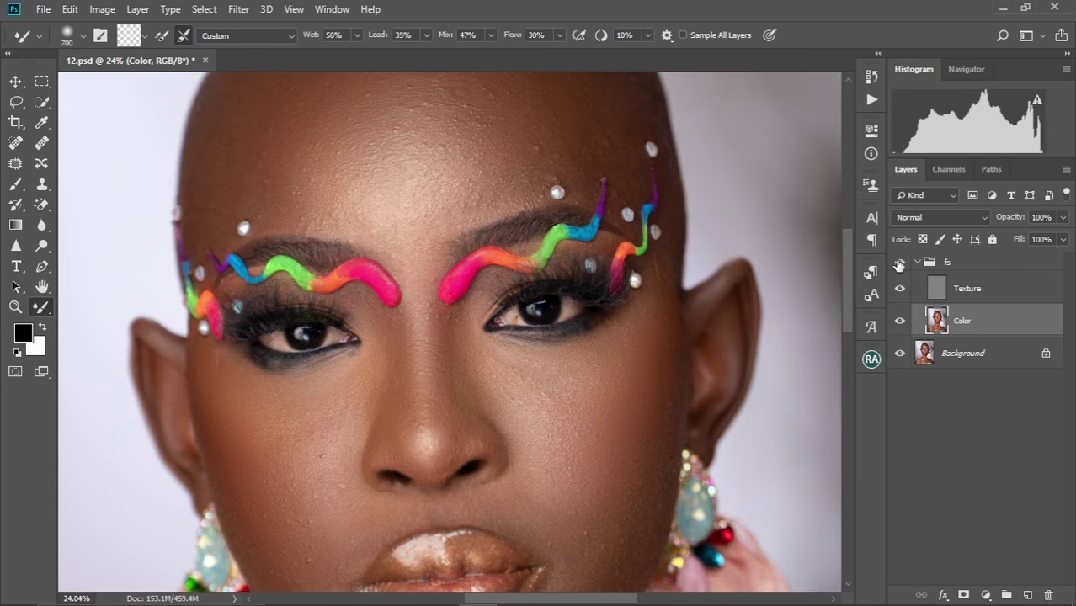
scroll(505, 397, down, 4)
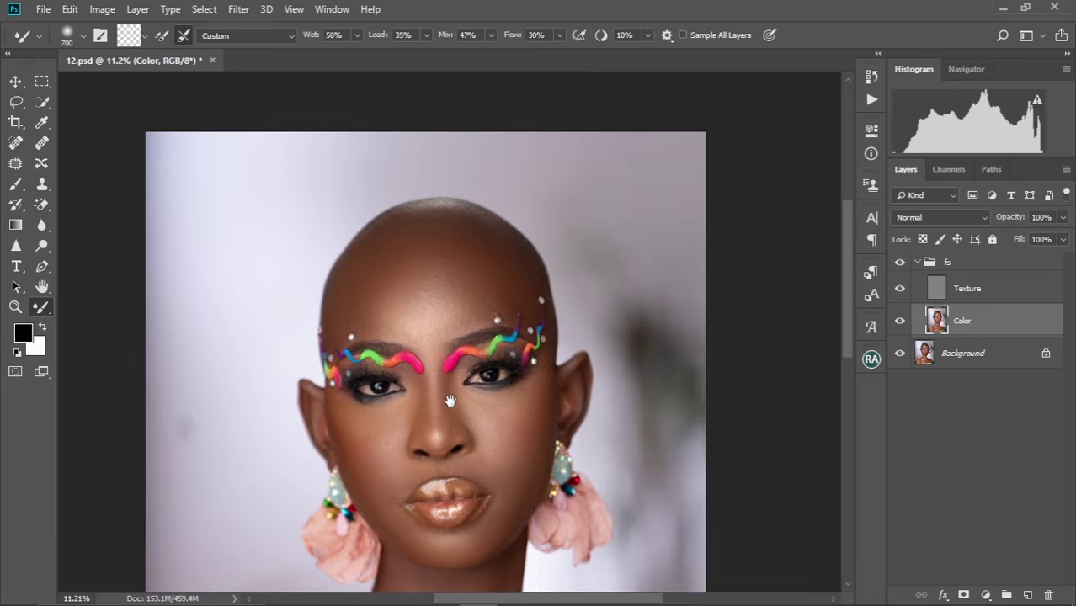
scroll(451, 400, down, 3)
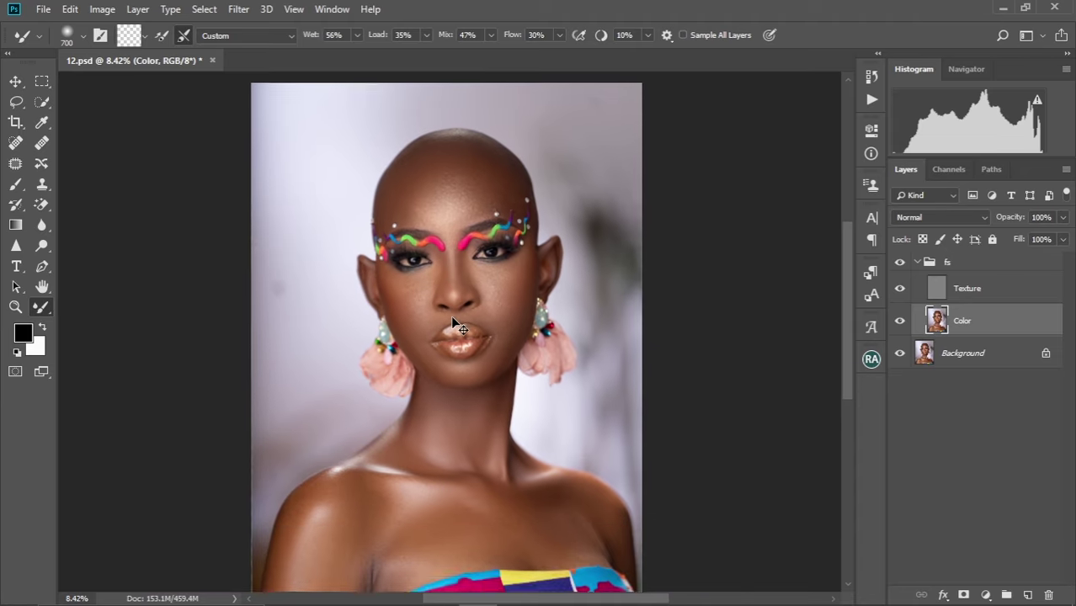
scroll(452, 318, down, 1)
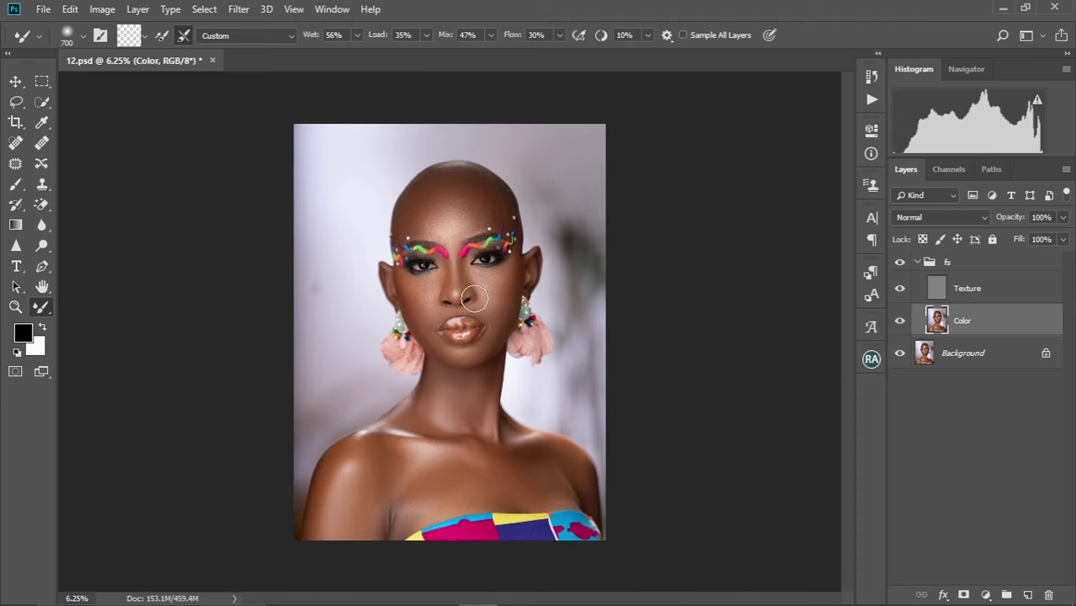
Step: Heal the bumps and blemishes across the forehead on the Texture layer with the Spot Healing Brush, using a size of 35
scroll(452, 318, up, 4)
scroll(467, 277, up, 1)
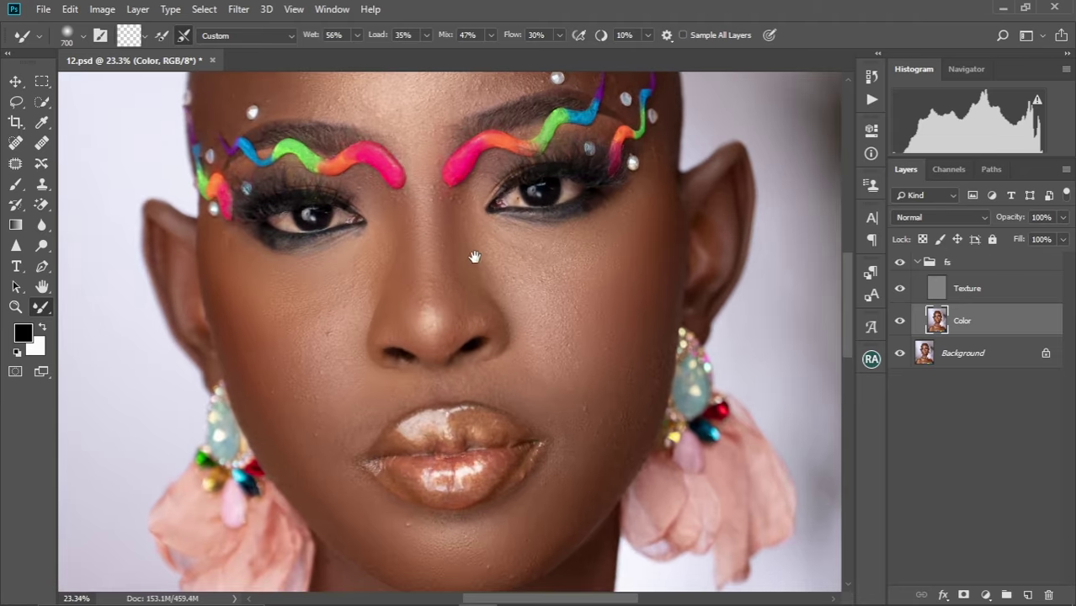
drag(473, 256, 482, 343)
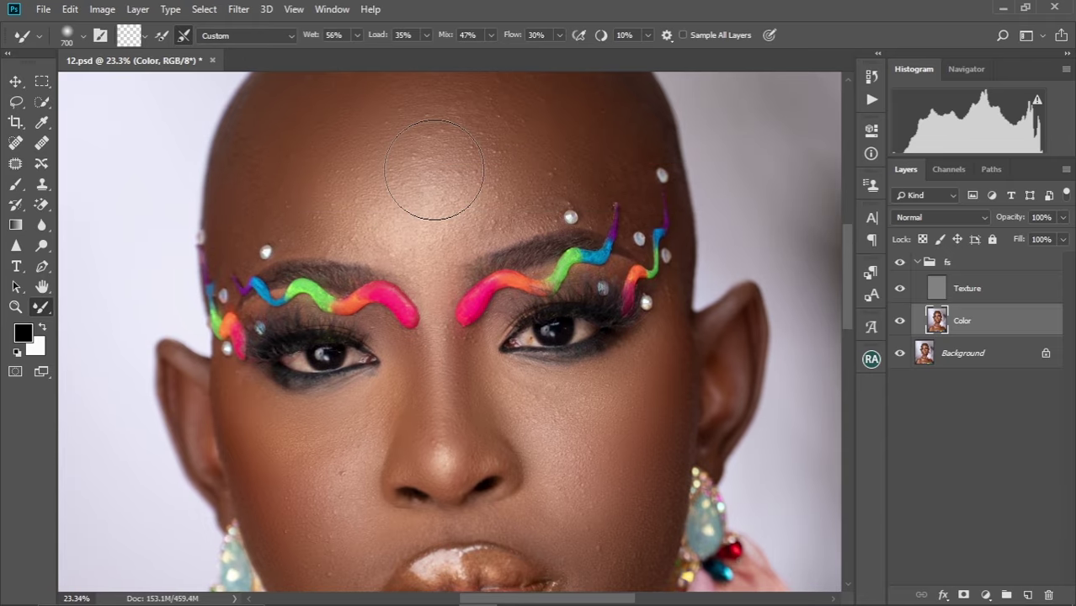
mouse_move(472, 185)
mouse_down()
mouse_move(472, 249)
mouse_move(471, 193)
mouse_up()
click(970, 296)
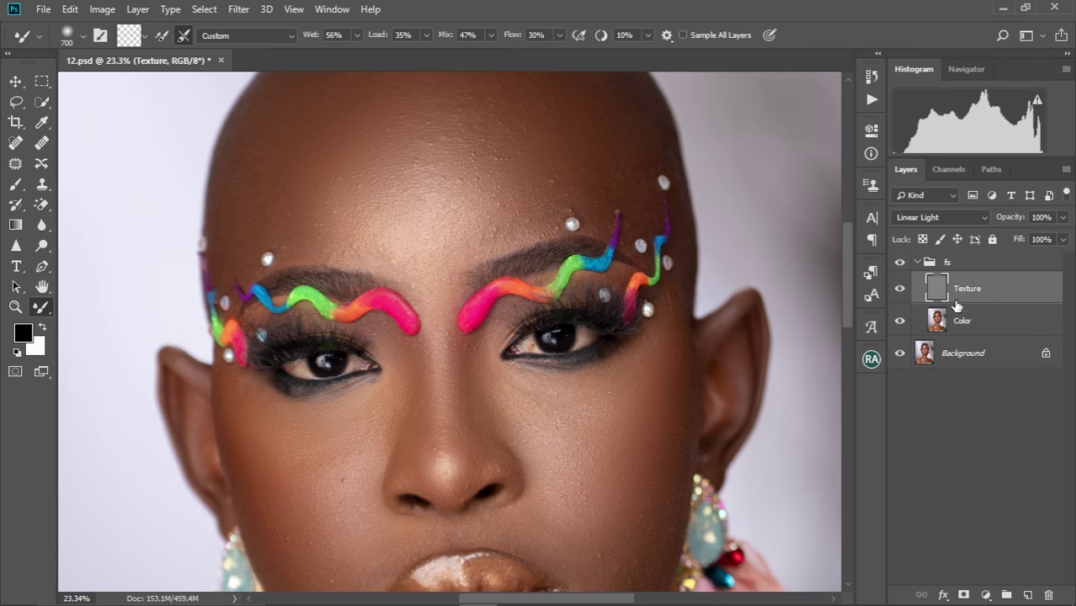
click(16, 145)
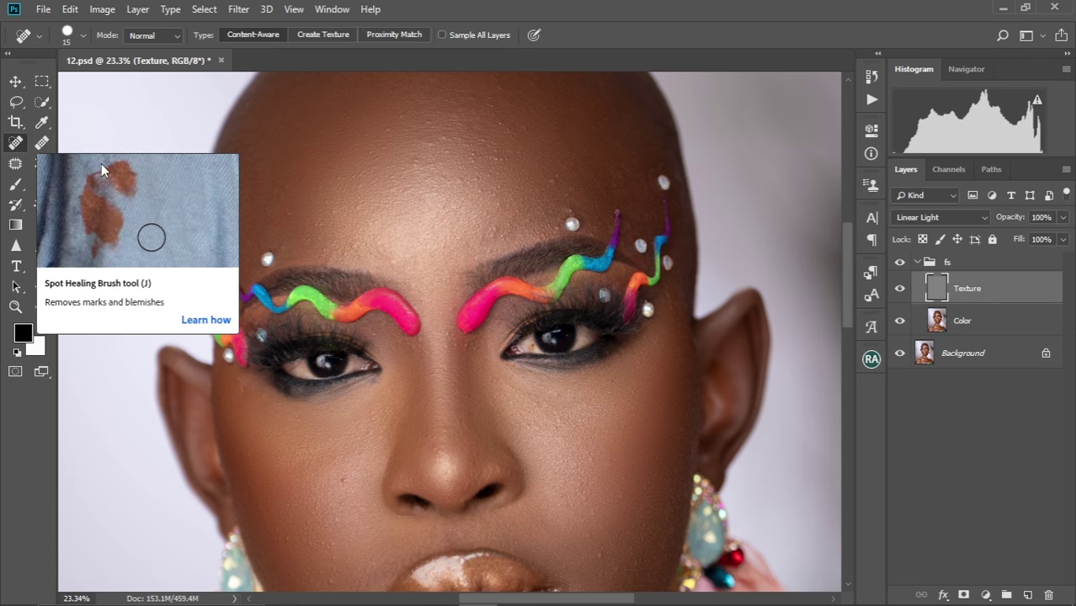
scroll(429, 266, up, 3)
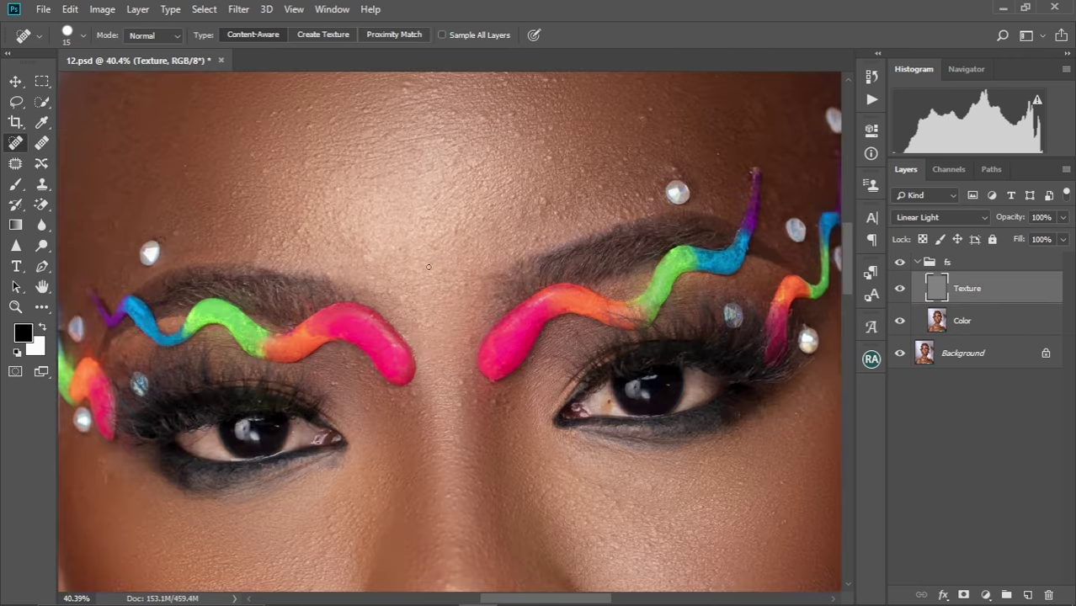
scroll(429, 267, down, 2)
scroll(427, 267, down, 1)
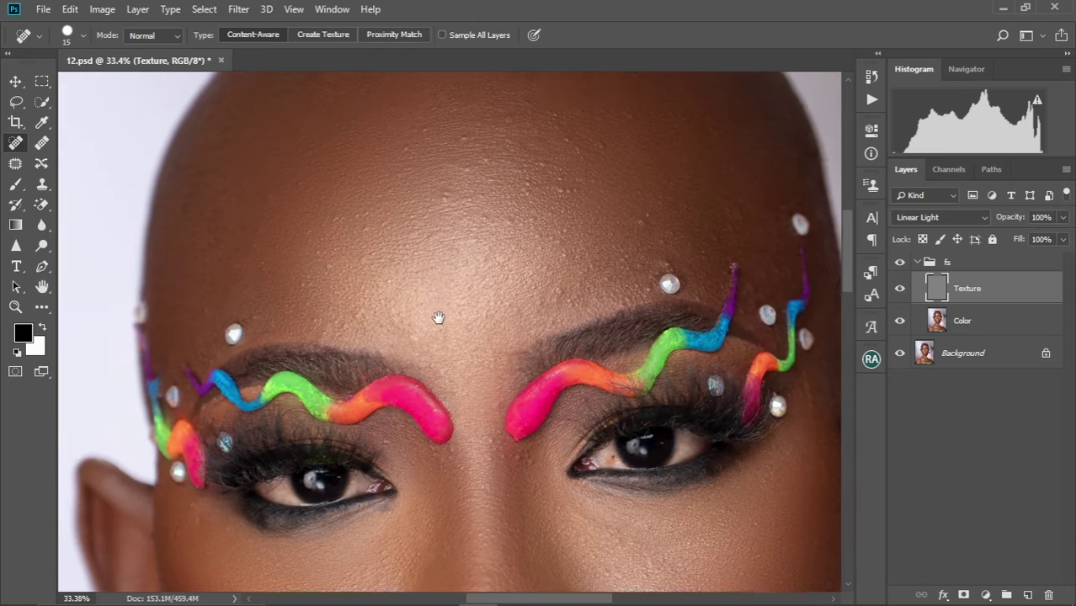
scroll(434, 310, up, 1)
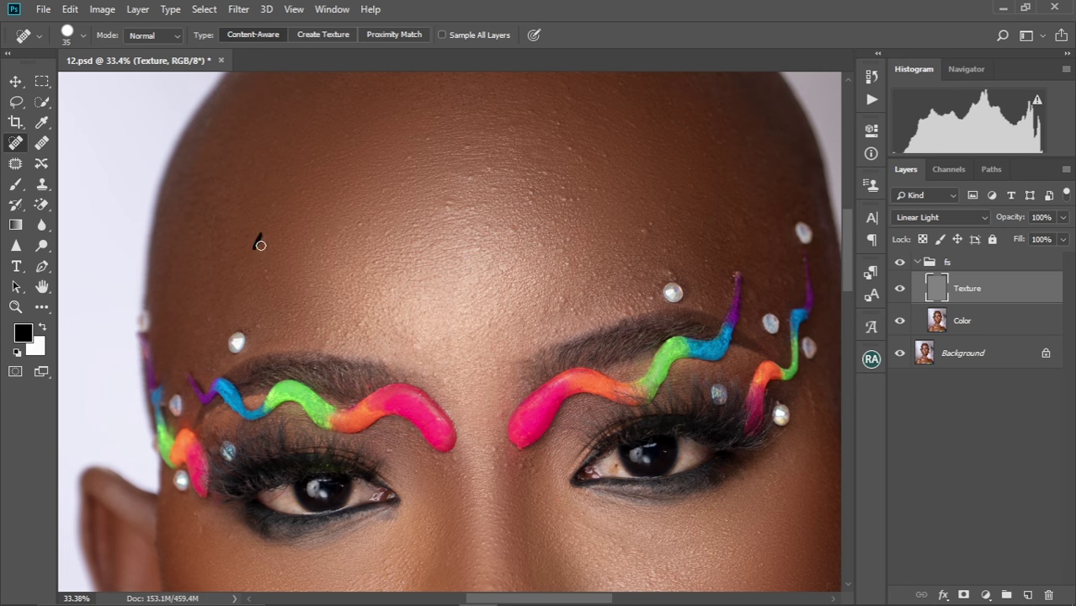
drag(258, 255, 261, 245)
scroll(540, 228, up, 2)
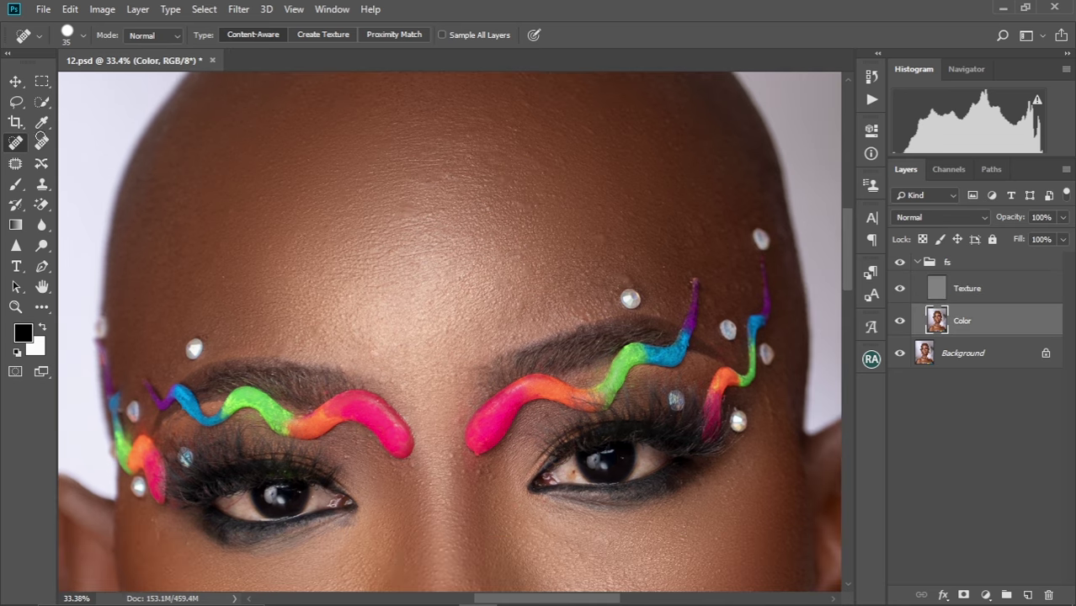
Step: Heal the blemishes between the eyebrows, around the nose bridge and on the image-left cheek of the Texture layer
key(shift+b)
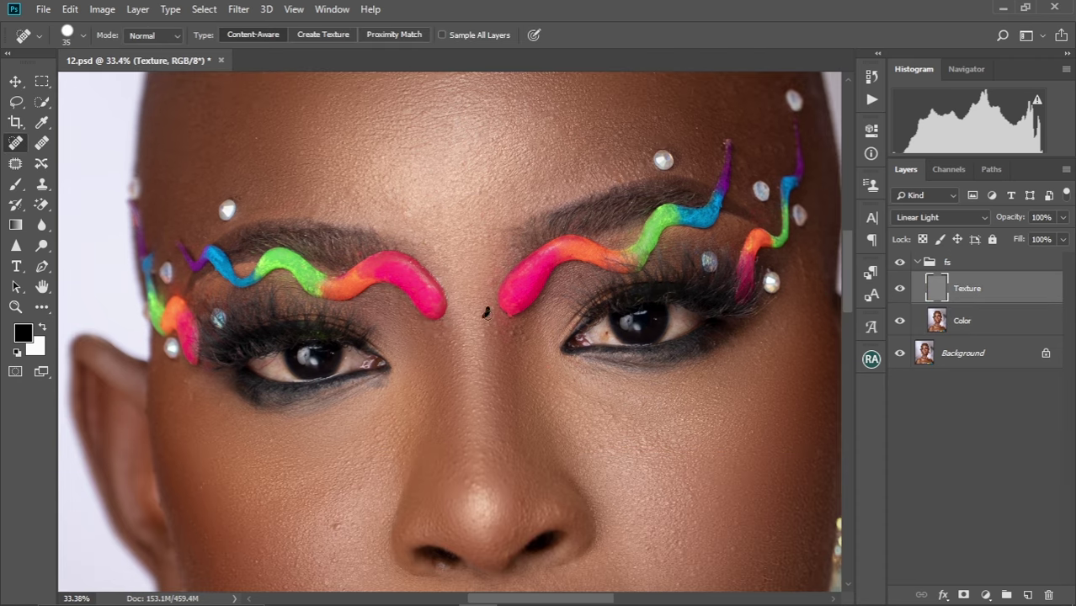
drag(520, 325, 518, 326)
drag(459, 347, 436, 343)
drag(534, 369, 576, 184)
drag(386, 337, 374, 392)
mouse_move(328, 416)
mouse_down()
mouse_move(346, 330)
mouse_move(307, 321)
mouse_up()
drag(368, 387, 365, 377)
drag(327, 411, 335, 419)
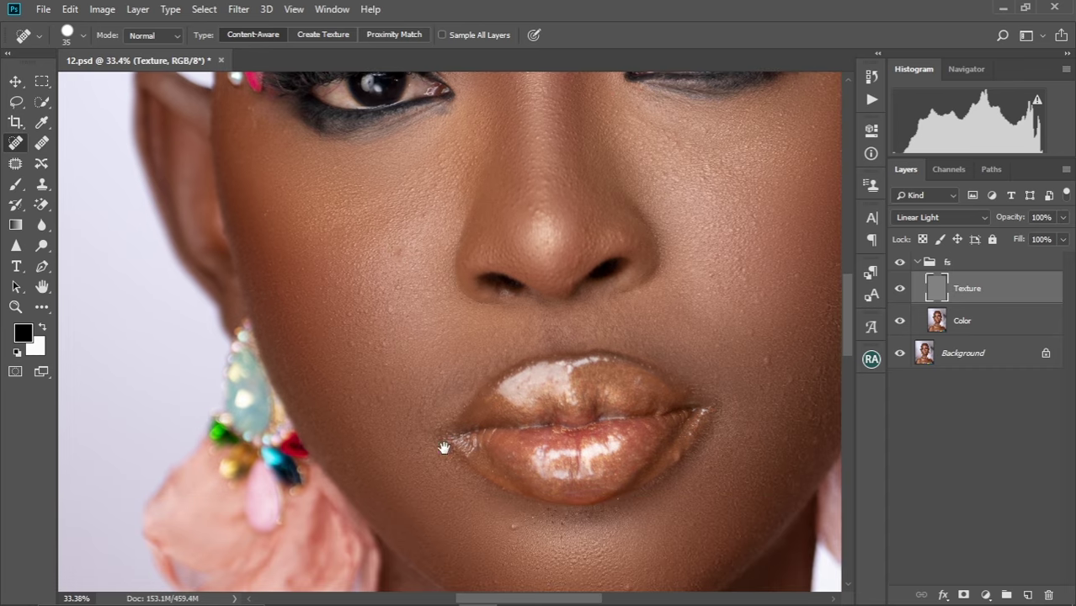
Step: Remove the rough spots on the skin around the mouth and chin on the Texture layer
drag(444, 447, 376, 327)
drag(443, 404, 451, 404)
drag(460, 396, 468, 399)
drag(647, 446, 654, 429)
drag(601, 344, 537, 427)
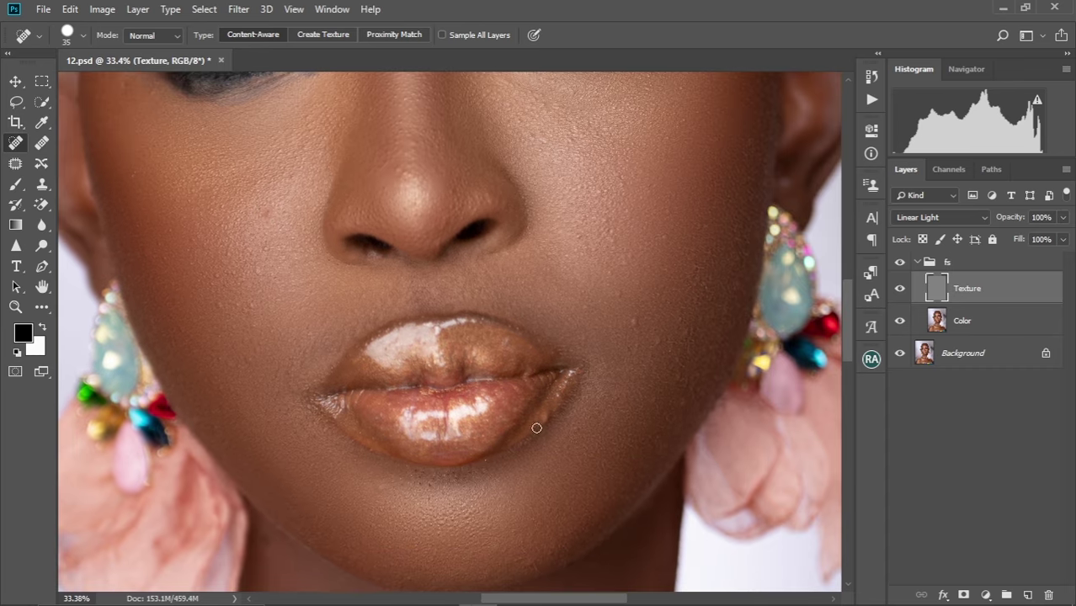
Step: Heal the raised pores and small spots across the image-right cheek on the Texture layer
drag(643, 335, 636, 347)
drag(691, 312, 684, 332)
drag(682, 369, 673, 387)
drag(621, 285, 583, 370)
drag(584, 372, 578, 388)
drag(596, 337, 589, 355)
drag(581, 305, 608, 354)
drag(602, 353, 560, 388)
drag(596, 323, 587, 328)
drag(539, 273, 519, 273)
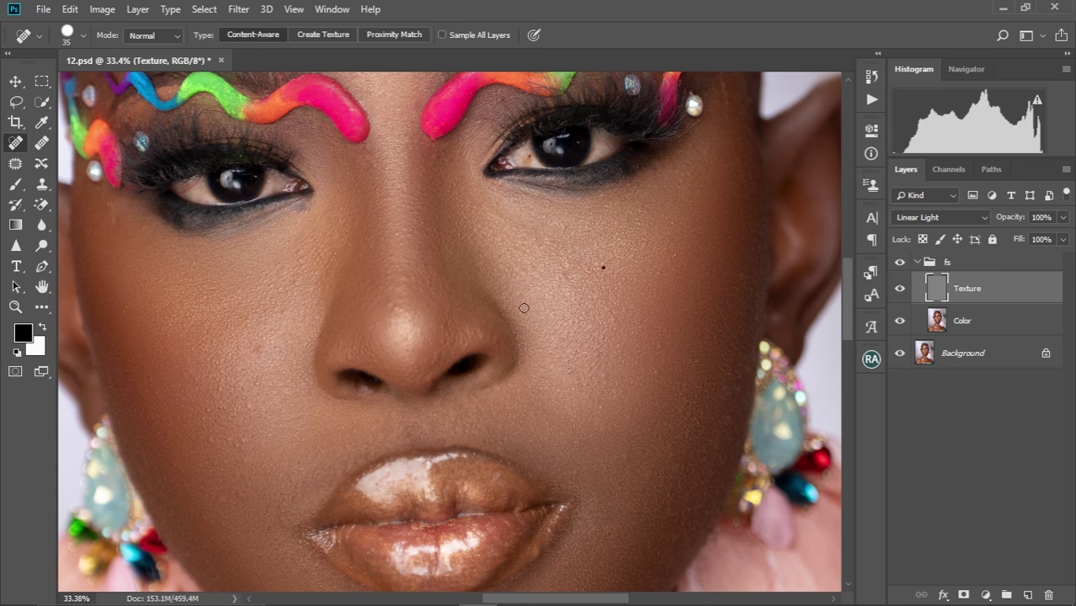
Step: Clean up the remaining spots on the image-left cheek and around the nose on the Texture layer
drag(235, 407, 319, 314)
mouse_move(311, 318)
mouse_down()
mouse_move(288, 340)
mouse_move(309, 355)
mouse_up()
drag(425, 311, 349, 393)
drag(420, 271, 418, 282)
drag(451, 336, 541, 298)
drag(538, 301, 534, 313)
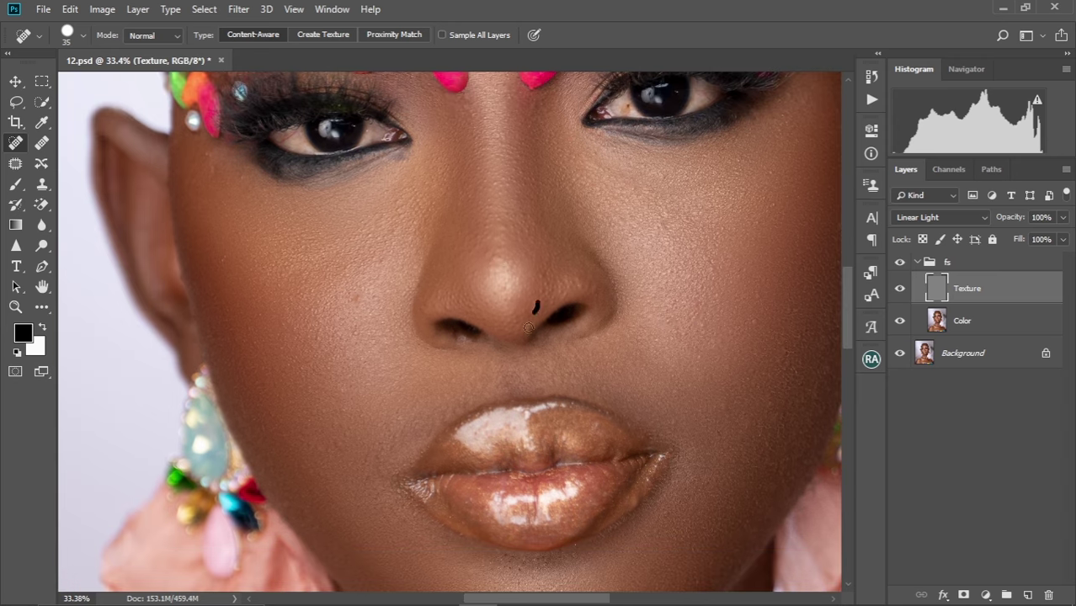
Step: Heal the remaining texture spots on the image-right side of the forehead above the eyebrow
drag(730, 78, 564, 368)
drag(595, 240, 591, 252)
drag(633, 217, 627, 231)
drag(569, 229, 599, 274)
drag(629, 189, 635, 201)
Step: Compare the portrait with the fs group hidden and shown, in full view and closer in, and examine the healed face
scroll(507, 308, down, 5)
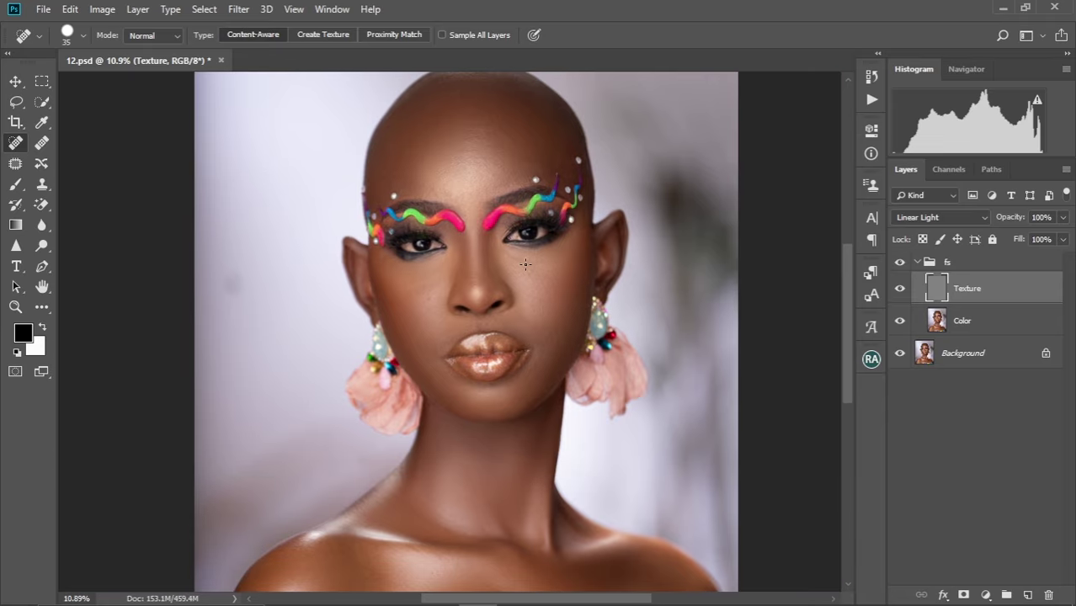
key(ctrl+minus)
key(ctrl+minus)
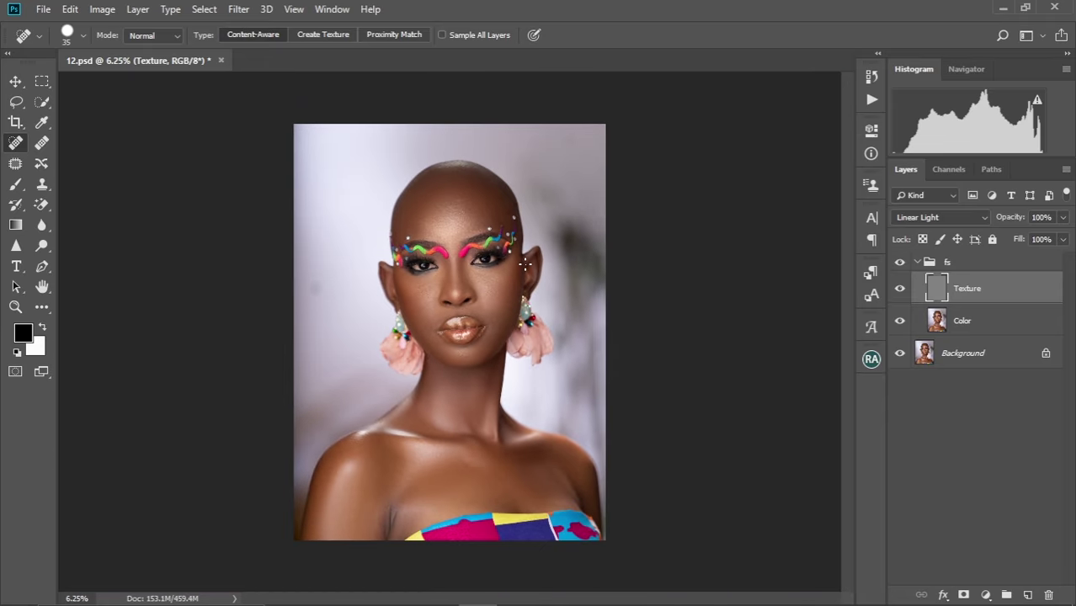
click(899, 262)
click(899, 263)
scroll(471, 304, up, 3)
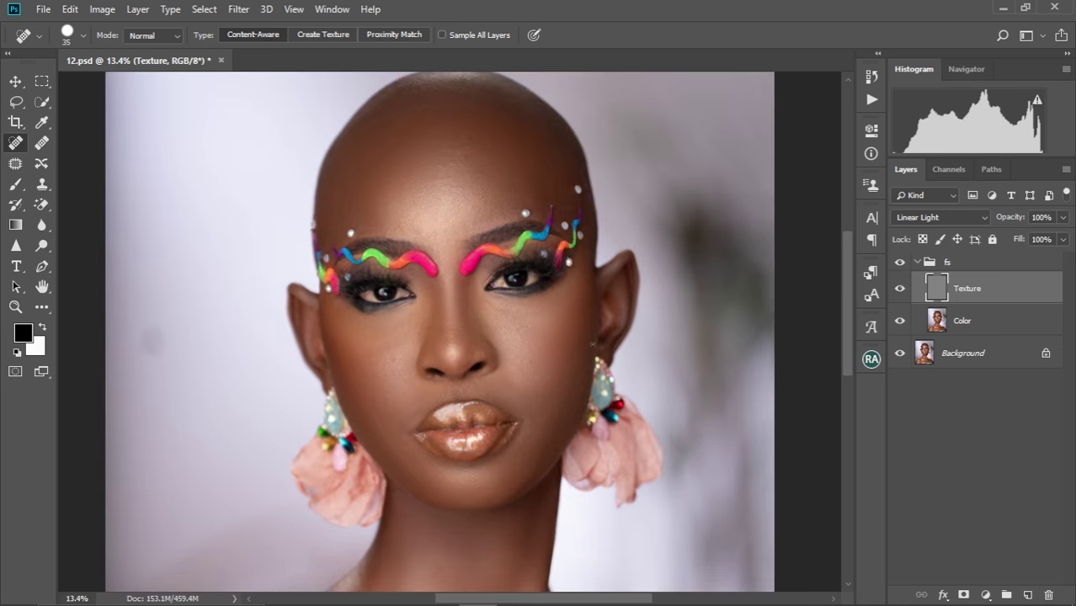
click(899, 263)
click(899, 265)
scroll(476, 371, up, 2)
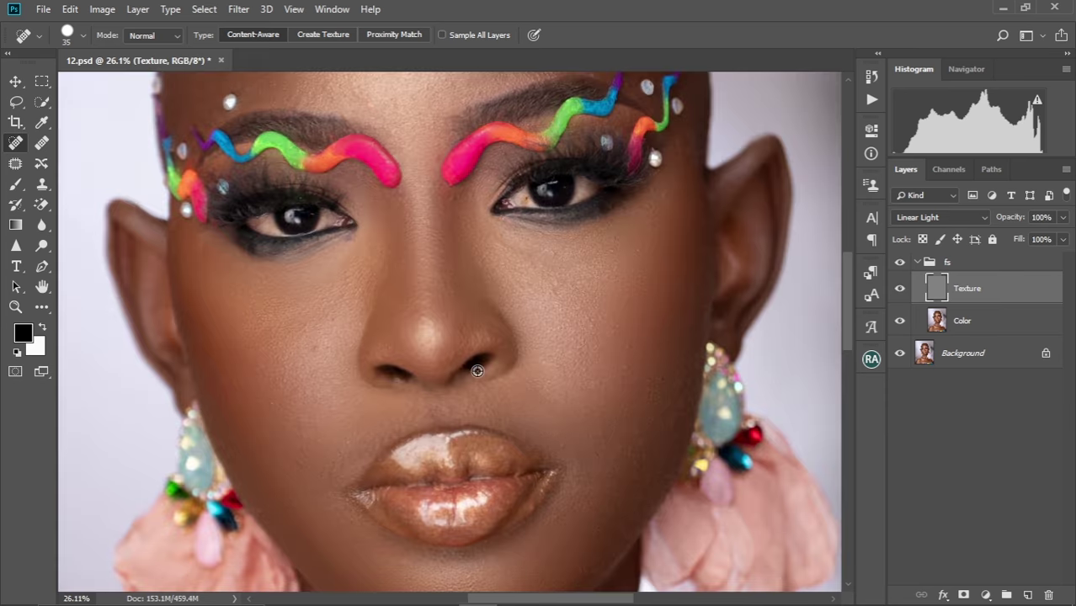
scroll(539, 283, up, 3)
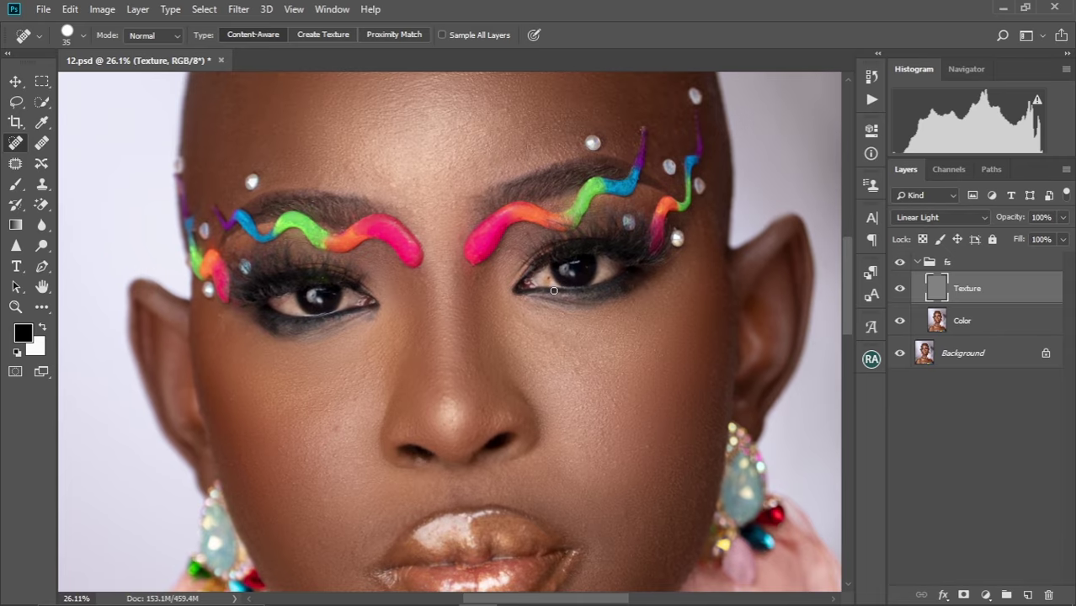
scroll(554, 290, up, 2)
scroll(553, 291, down, 1)
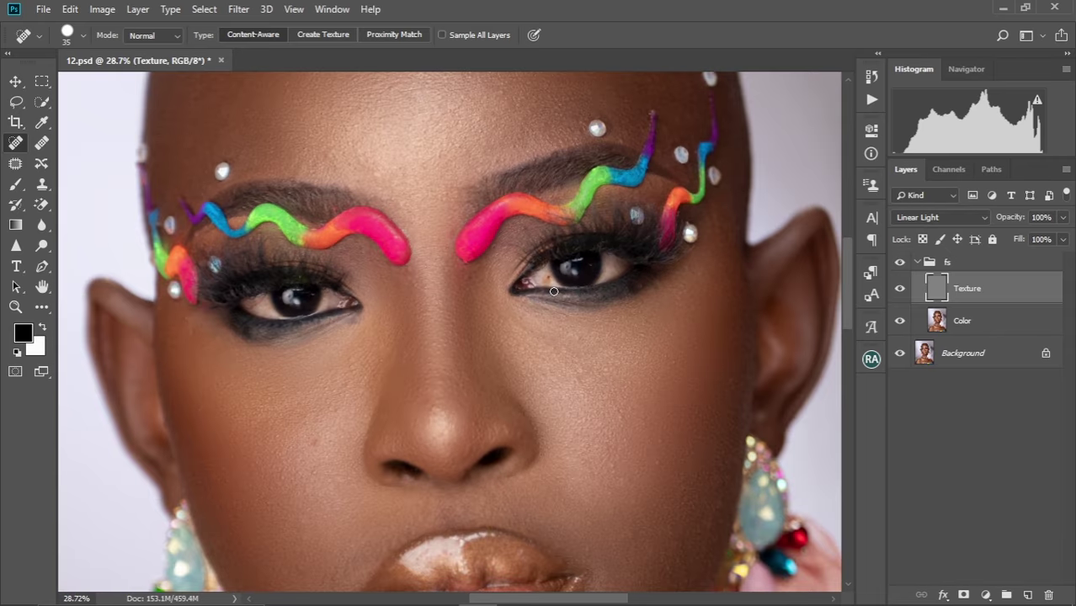
Step: Collapse the fs group and run the Teeth and Eye whitening action above it
click(913, 264)
click(916, 262)
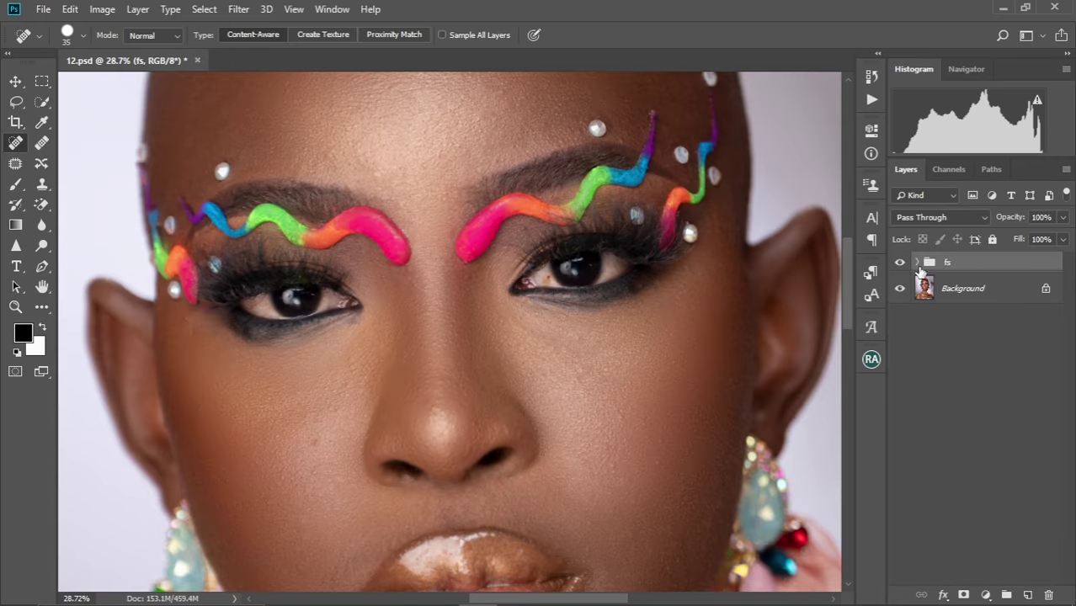
click(868, 100)
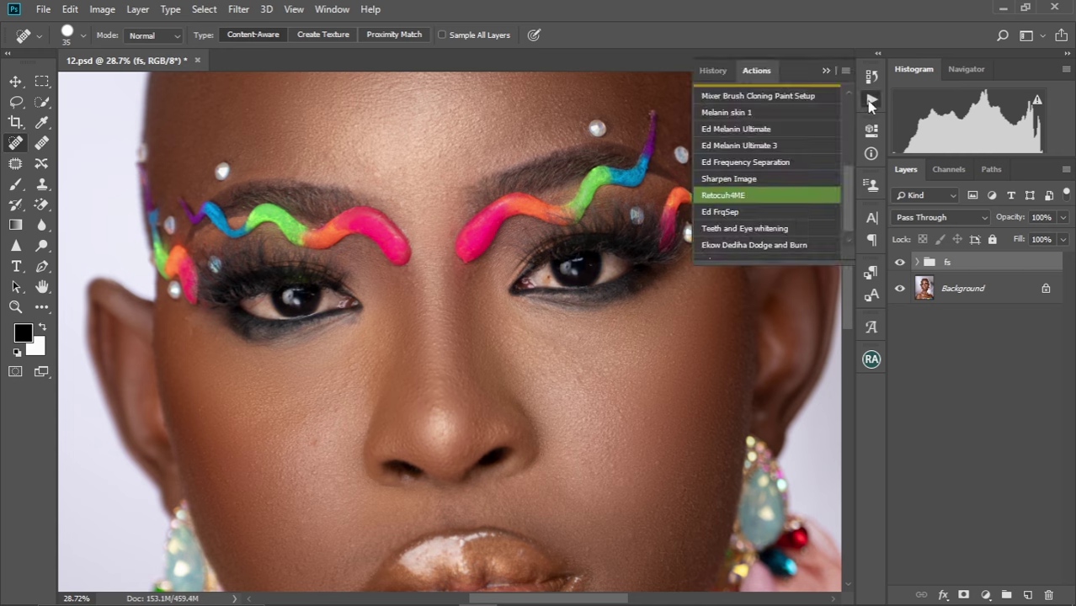
scroll(777, 223, down, 1)
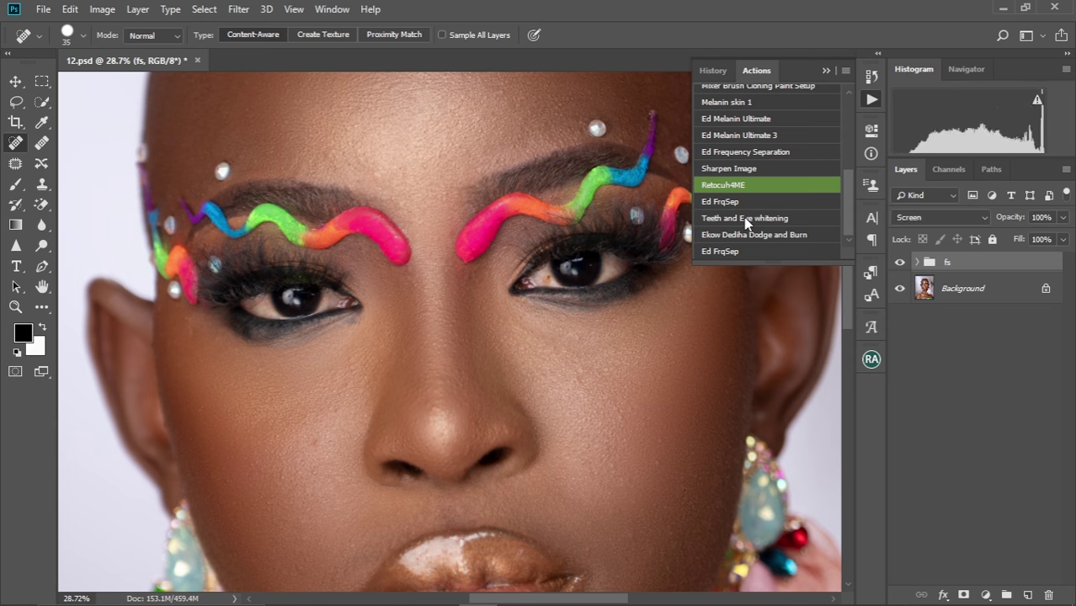
click(824, 71)
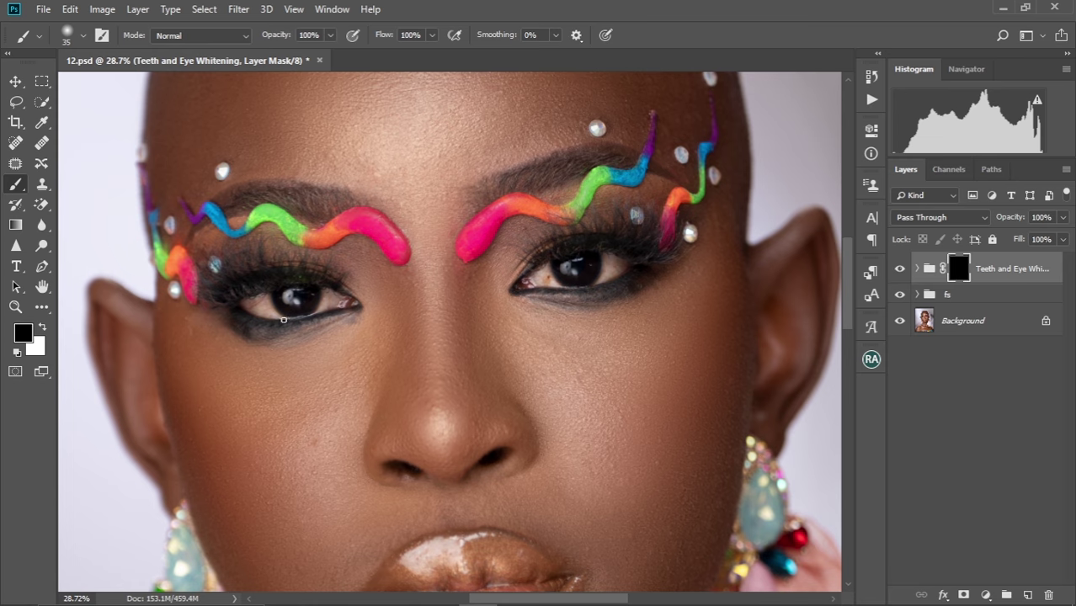
Step: Paint white on the Teeth and Eye Whitening group's mask over the whites of both eyes, using a 40 to 50 px brush
scroll(275, 322, up, 5)
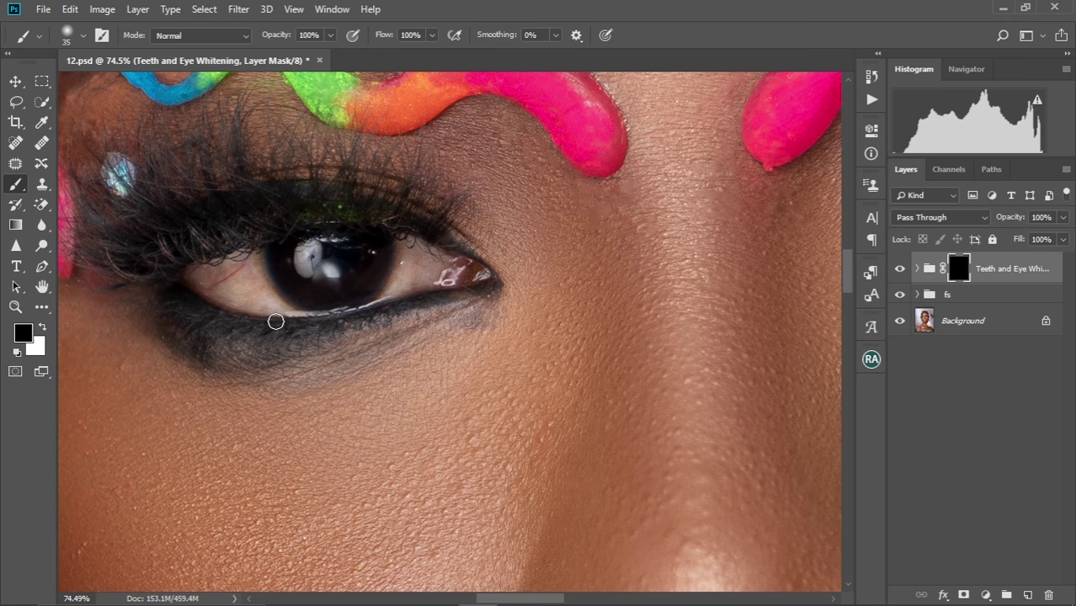
key(bracketright)
key(bracketright)
key(bracketright)
key(x)
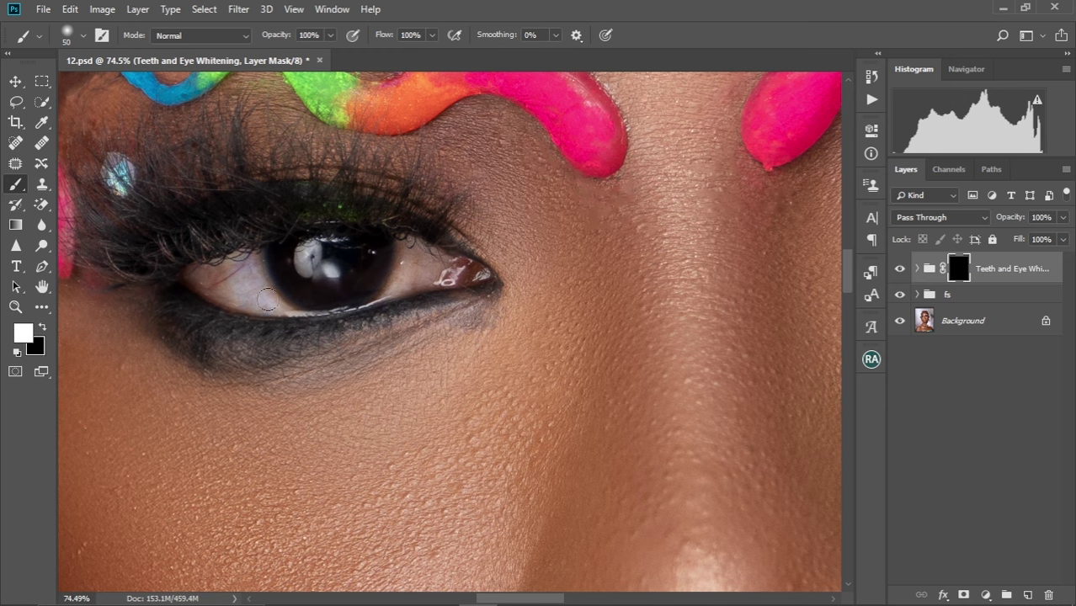
mouse_move(267, 298)
mouse_down()
mouse_move(229, 272)
mouse_move(203, 271)
mouse_move(235, 300)
mouse_move(223, 271)
mouse_move(251, 296)
mouse_up()
key(bracketleft)
mouse_move(398, 279)
mouse_down()
mouse_move(415, 248)
mouse_move(417, 281)
mouse_move(435, 263)
mouse_move(403, 257)
mouse_move(379, 295)
mouse_move(406, 257)
mouse_move(400, 236)
mouse_move(428, 257)
mouse_move(429, 277)
mouse_move(283, 306)
mouse_move(393, 287)
mouse_up()
mouse_move(702, 270)
mouse_down()
mouse_move(498, 277)
mouse_move(396, 298)
mouse_move(427, 305)
mouse_move(447, 254)
mouse_move(414, 257)
mouse_up()
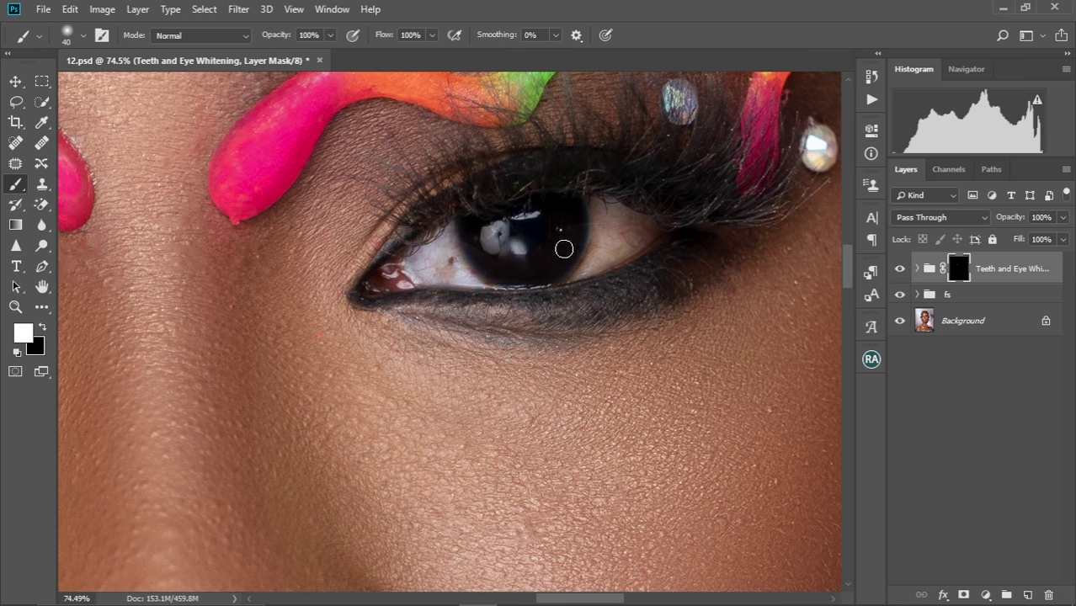
mouse_move(589, 235)
mouse_down()
mouse_move(559, 262)
mouse_move(571, 278)
mouse_move(573, 235)
mouse_move(605, 251)
mouse_move(572, 285)
mouse_move(617, 258)
mouse_move(565, 295)
mouse_move(582, 287)
mouse_move(576, 265)
mouse_move(556, 296)
mouse_move(574, 249)
mouse_move(566, 231)
mouse_move(622, 262)
mouse_move(551, 287)
mouse_up()
Step: Compare the eyes with the Teeth and Eye Whitening group hidden and shown
scroll(580, 274, down, 6)
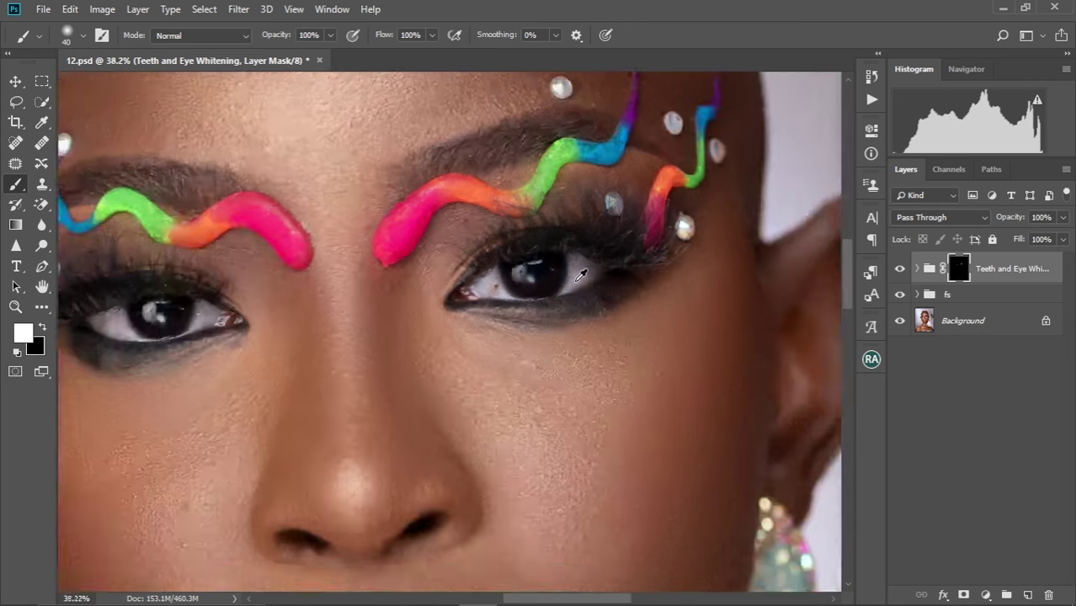
drag(482, 351, 537, 331)
scroll(537, 331, down, 2)
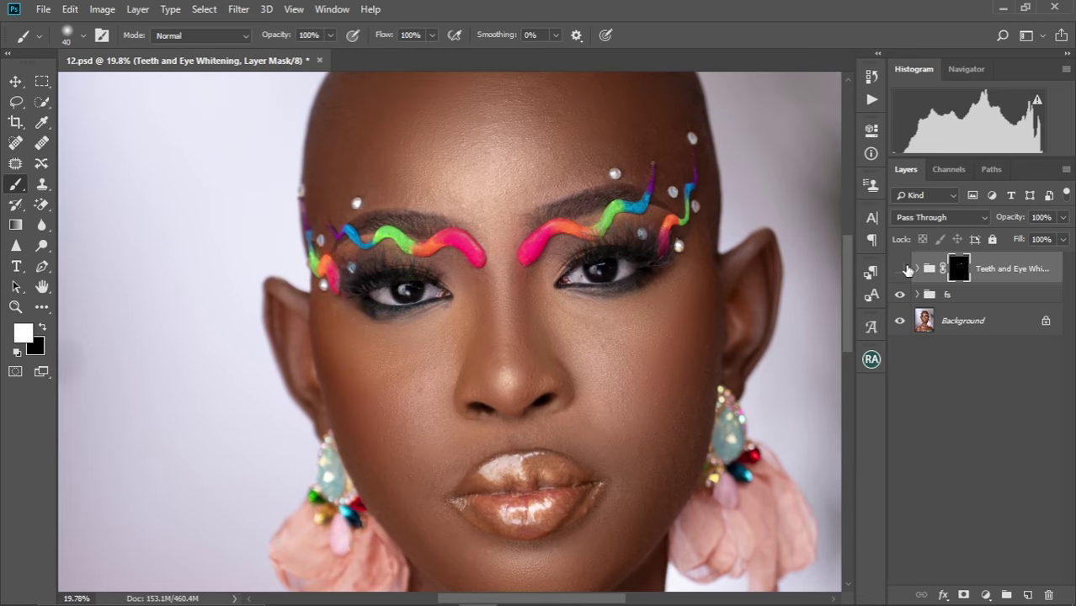
click(900, 268)
click(900, 270)
Step: Add a Curves adjustment above Channel Mixer 1 in the whitening group and raise its RGB midtones slightly at input 121
click(917, 269)
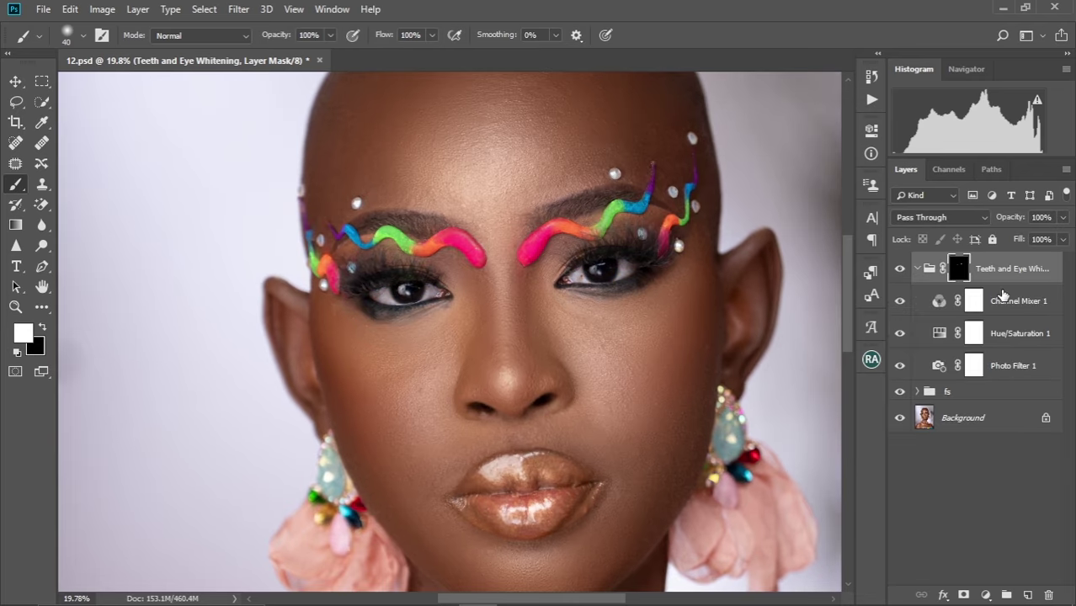
click(1010, 301)
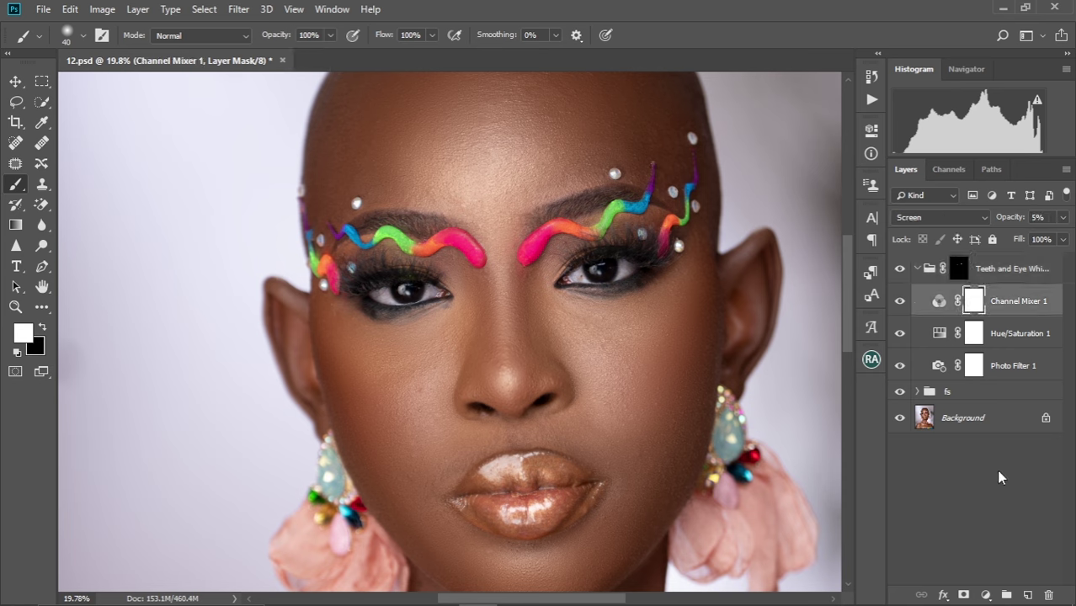
click(985, 595)
click(988, 393)
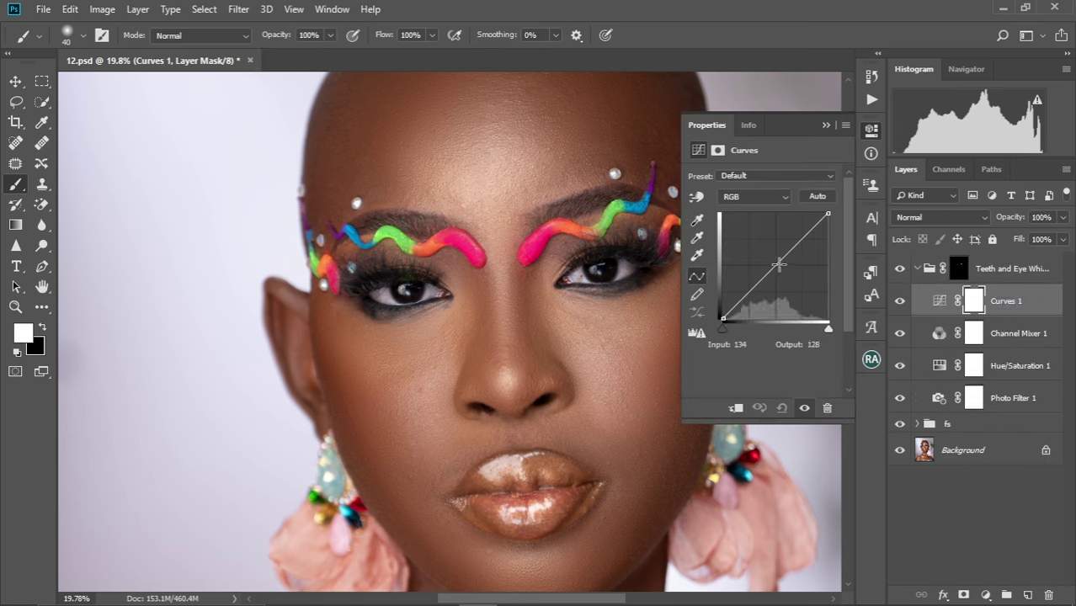
drag(773, 266, 773, 260)
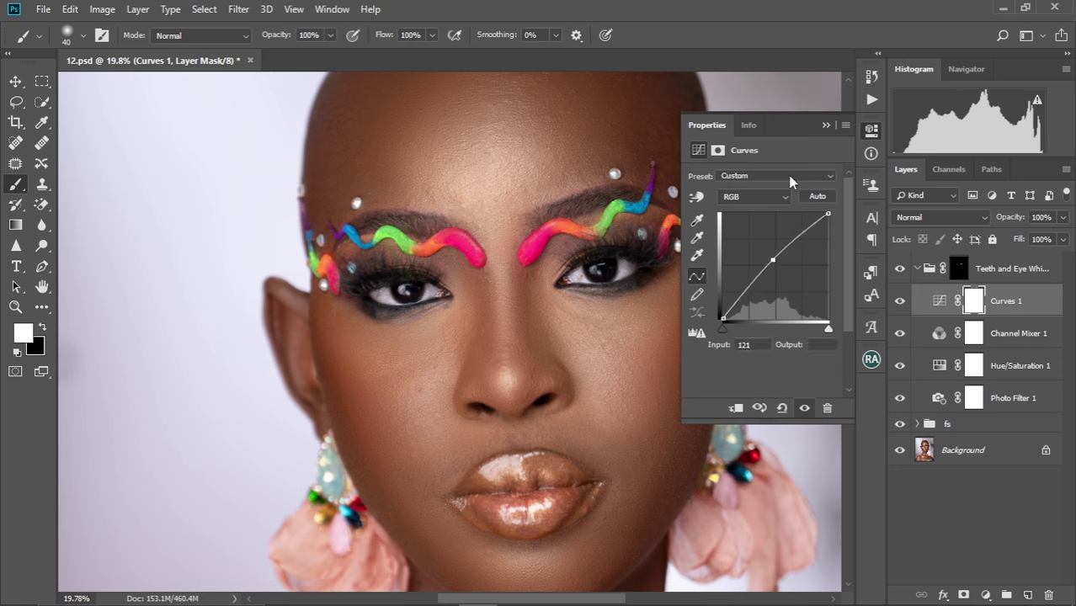
click(825, 125)
Step: Review the full portrait with the brightened Teeth and Eye Whitening group hidden and shown
key(ctrl+0)
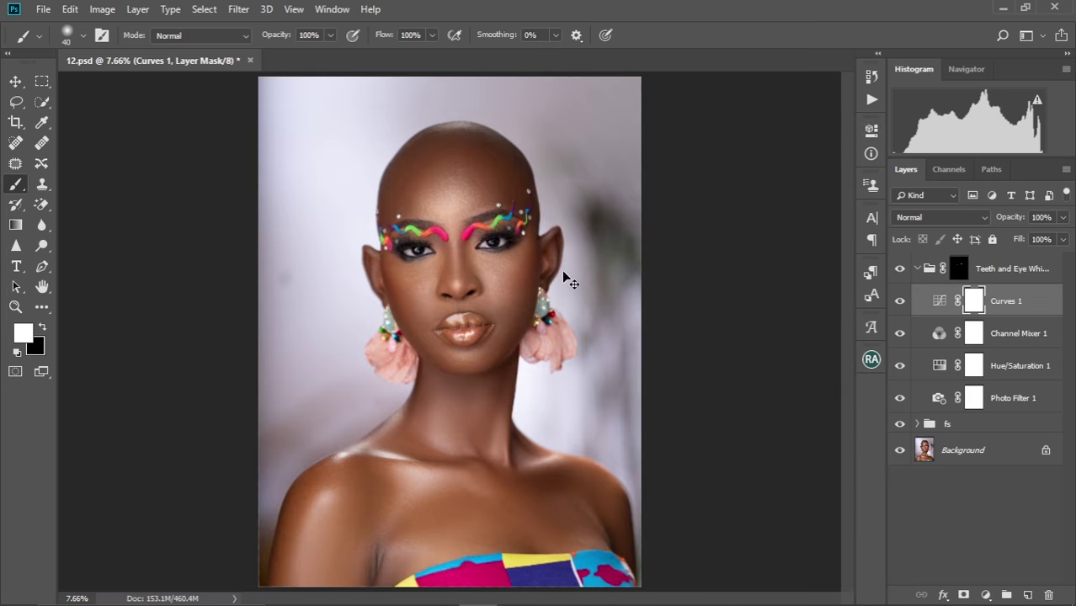
key(ctrl+minus)
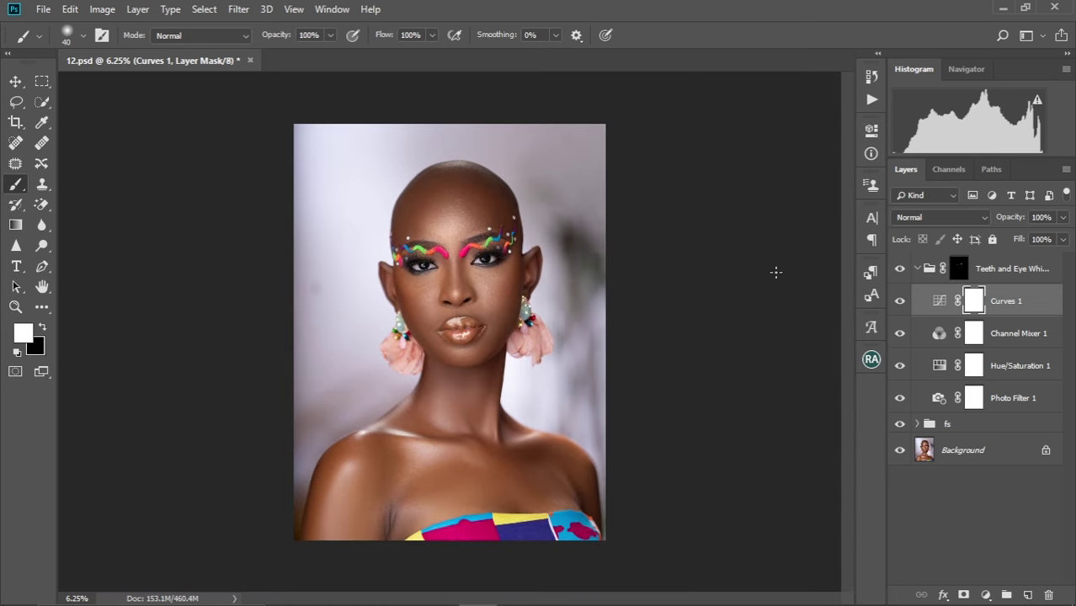
click(900, 269)
click(900, 269)
key(ctrl+plus)
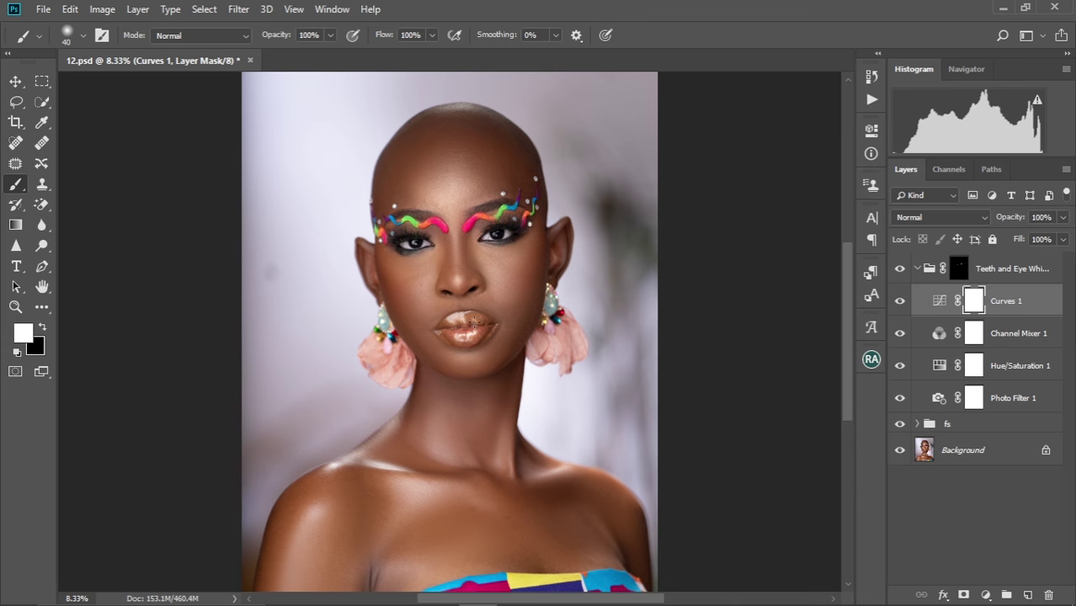
Step: Inspect the retouched skin on the face, neck and shoulders along with the whitened eyes at closer magnification
scroll(475, 322, up, 7)
scroll(481, 318, down, 3)
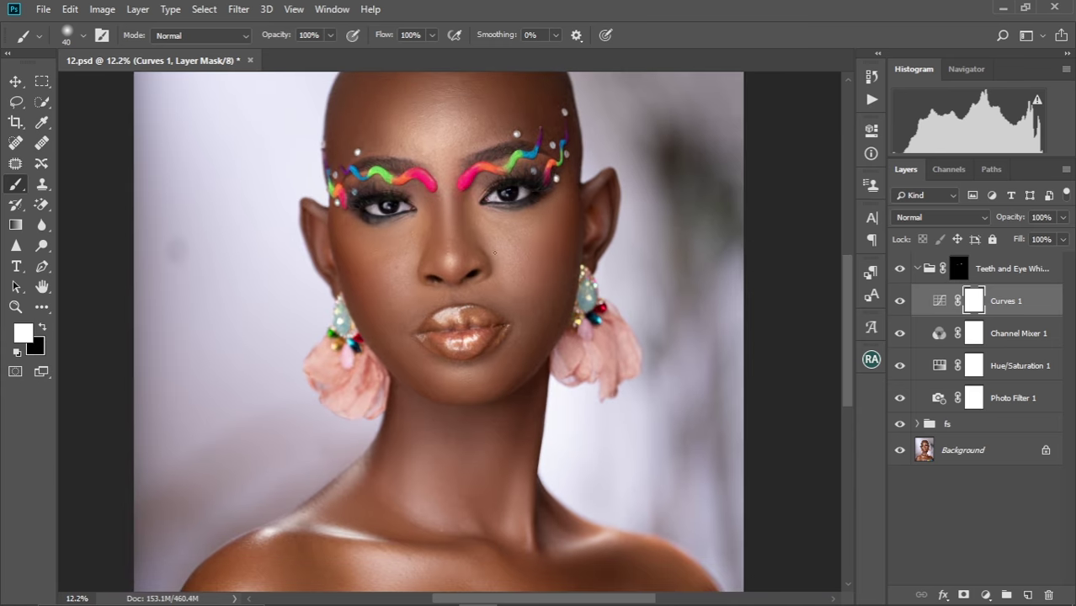
drag(493, 244, 514, 308)
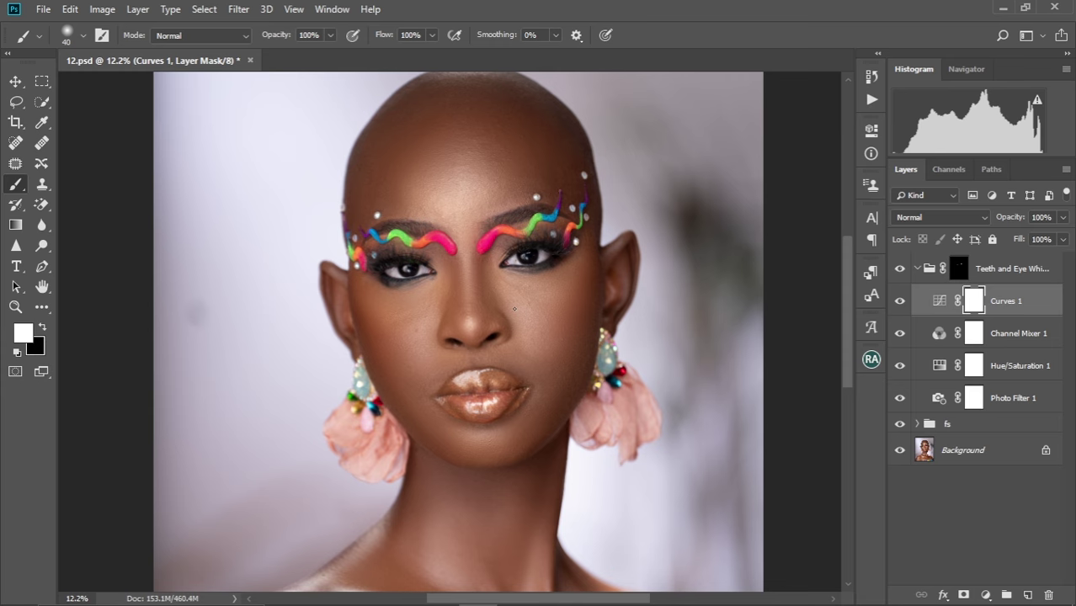
scroll(486, 335, up, 7)
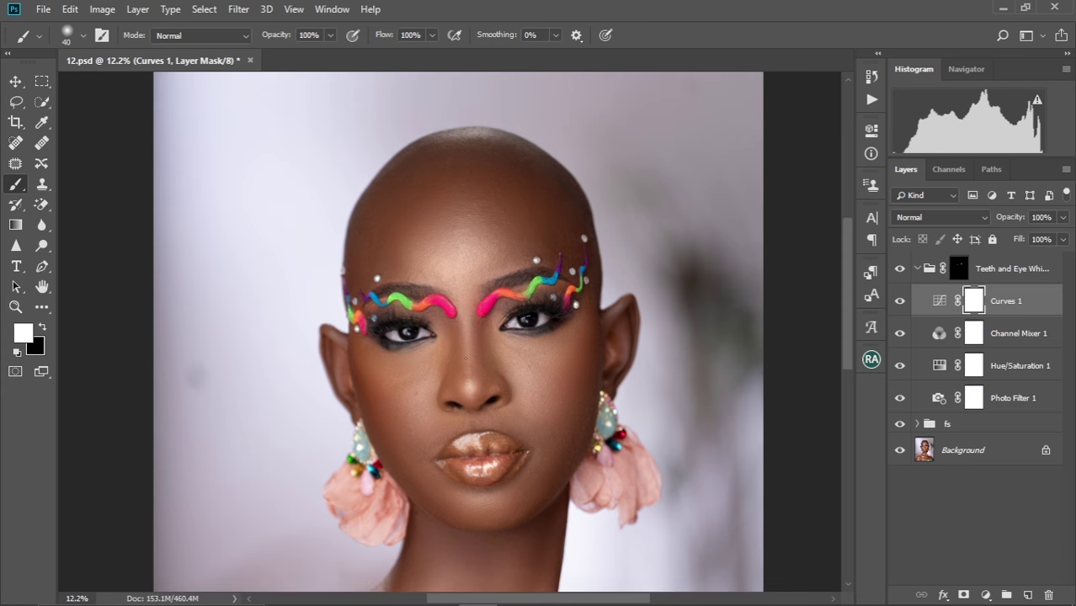
scroll(471, 350, down, 12)
scroll(465, 356, down, 13)
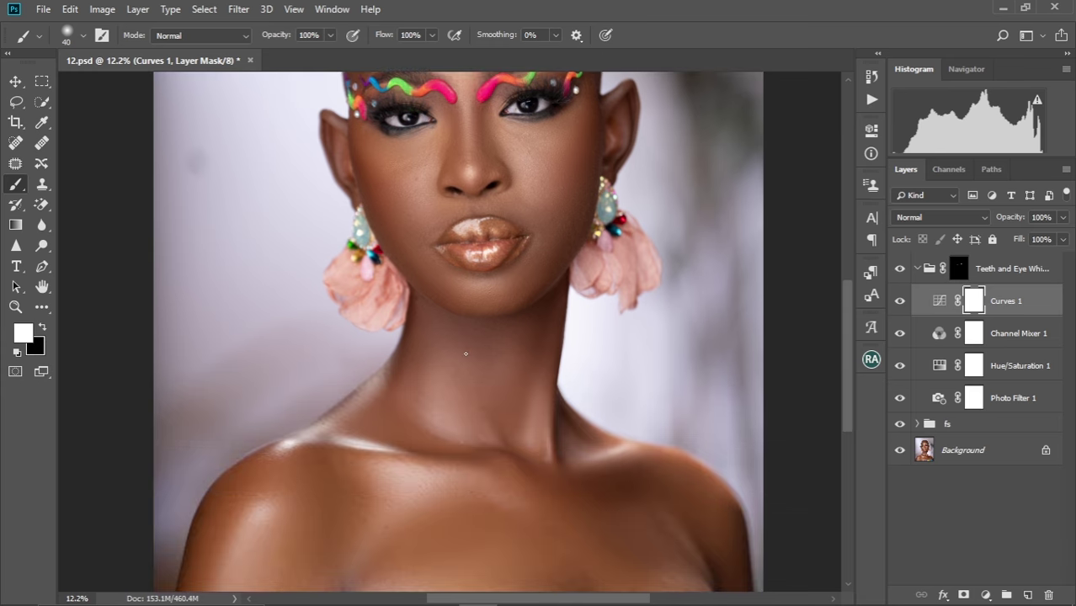
scroll(465, 356, up, 6)
scroll(466, 355, up, 9)
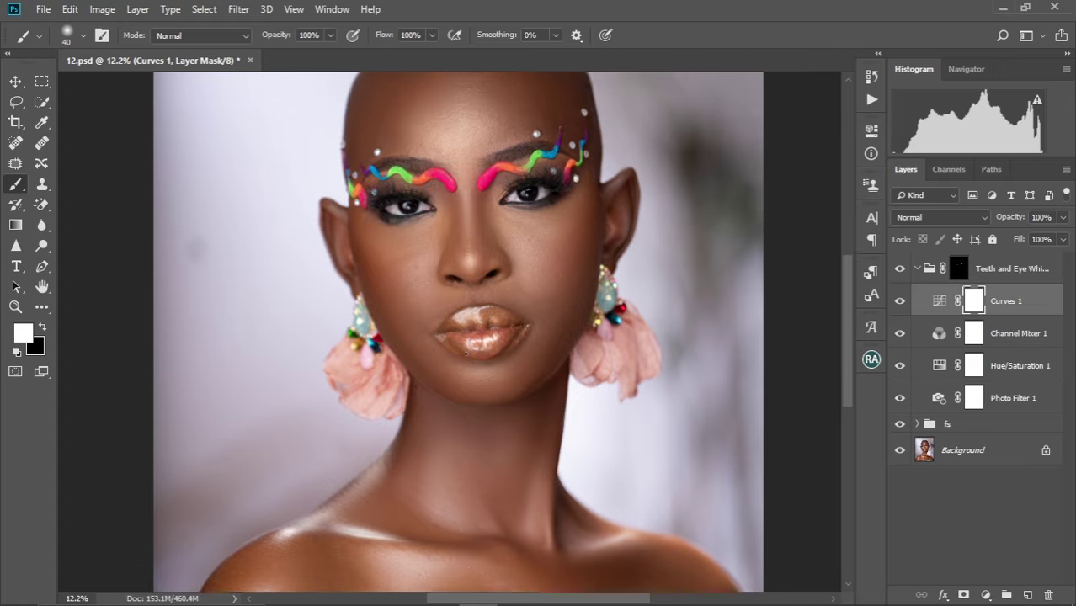
scroll(467, 354, down, 9)
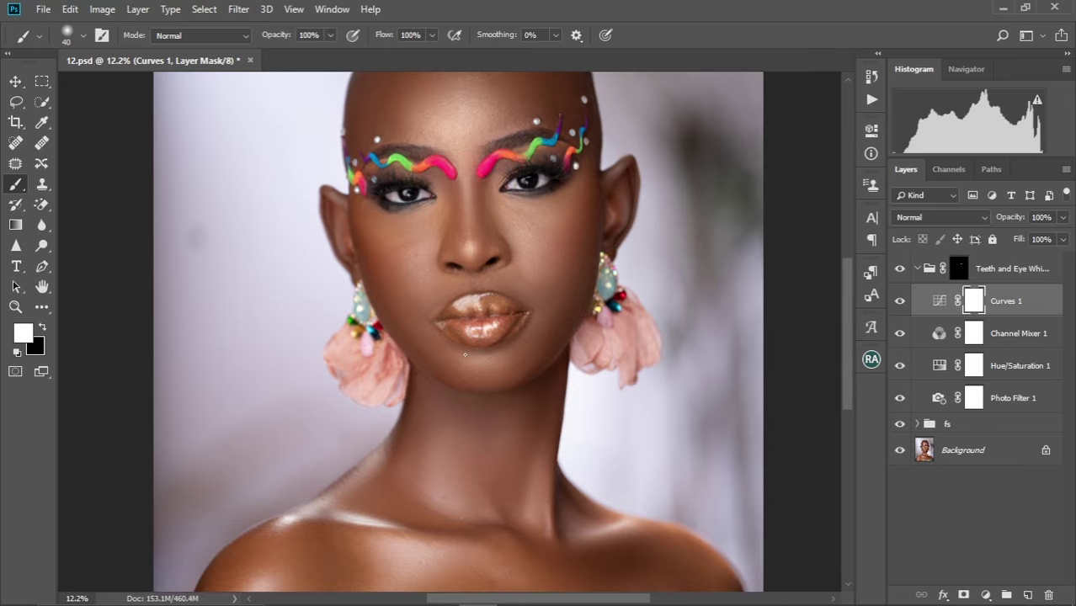
scroll(466, 355, up, 14)
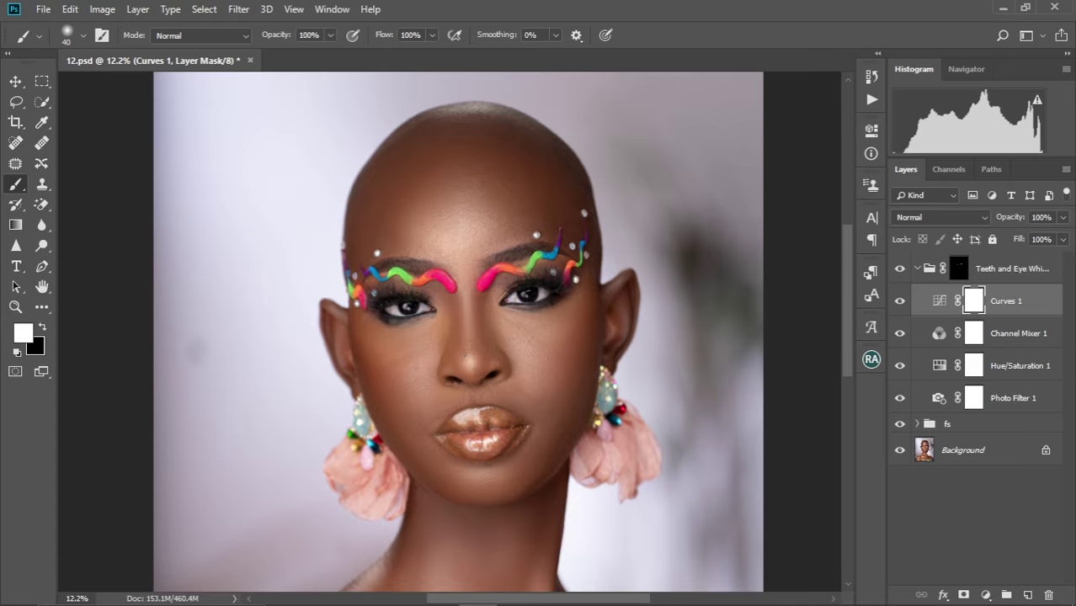